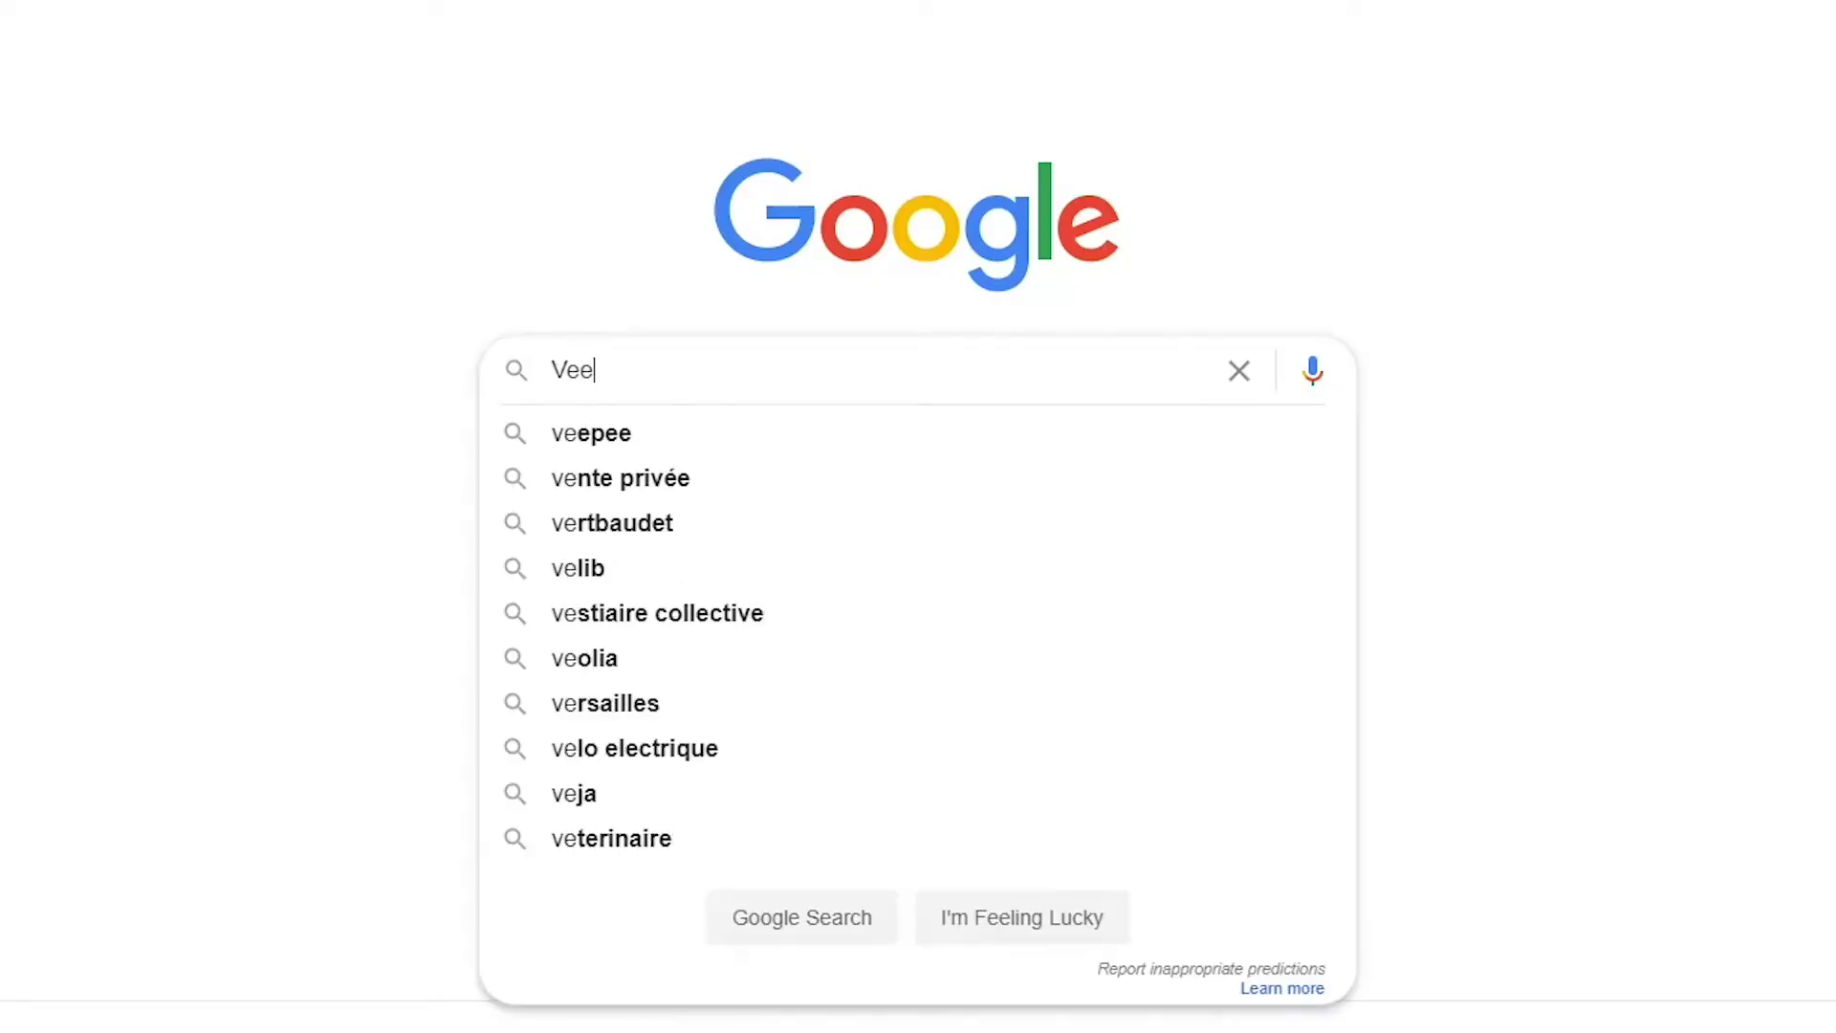
Search Google for Veed and reach the VEED Projects workspace
key(Return)
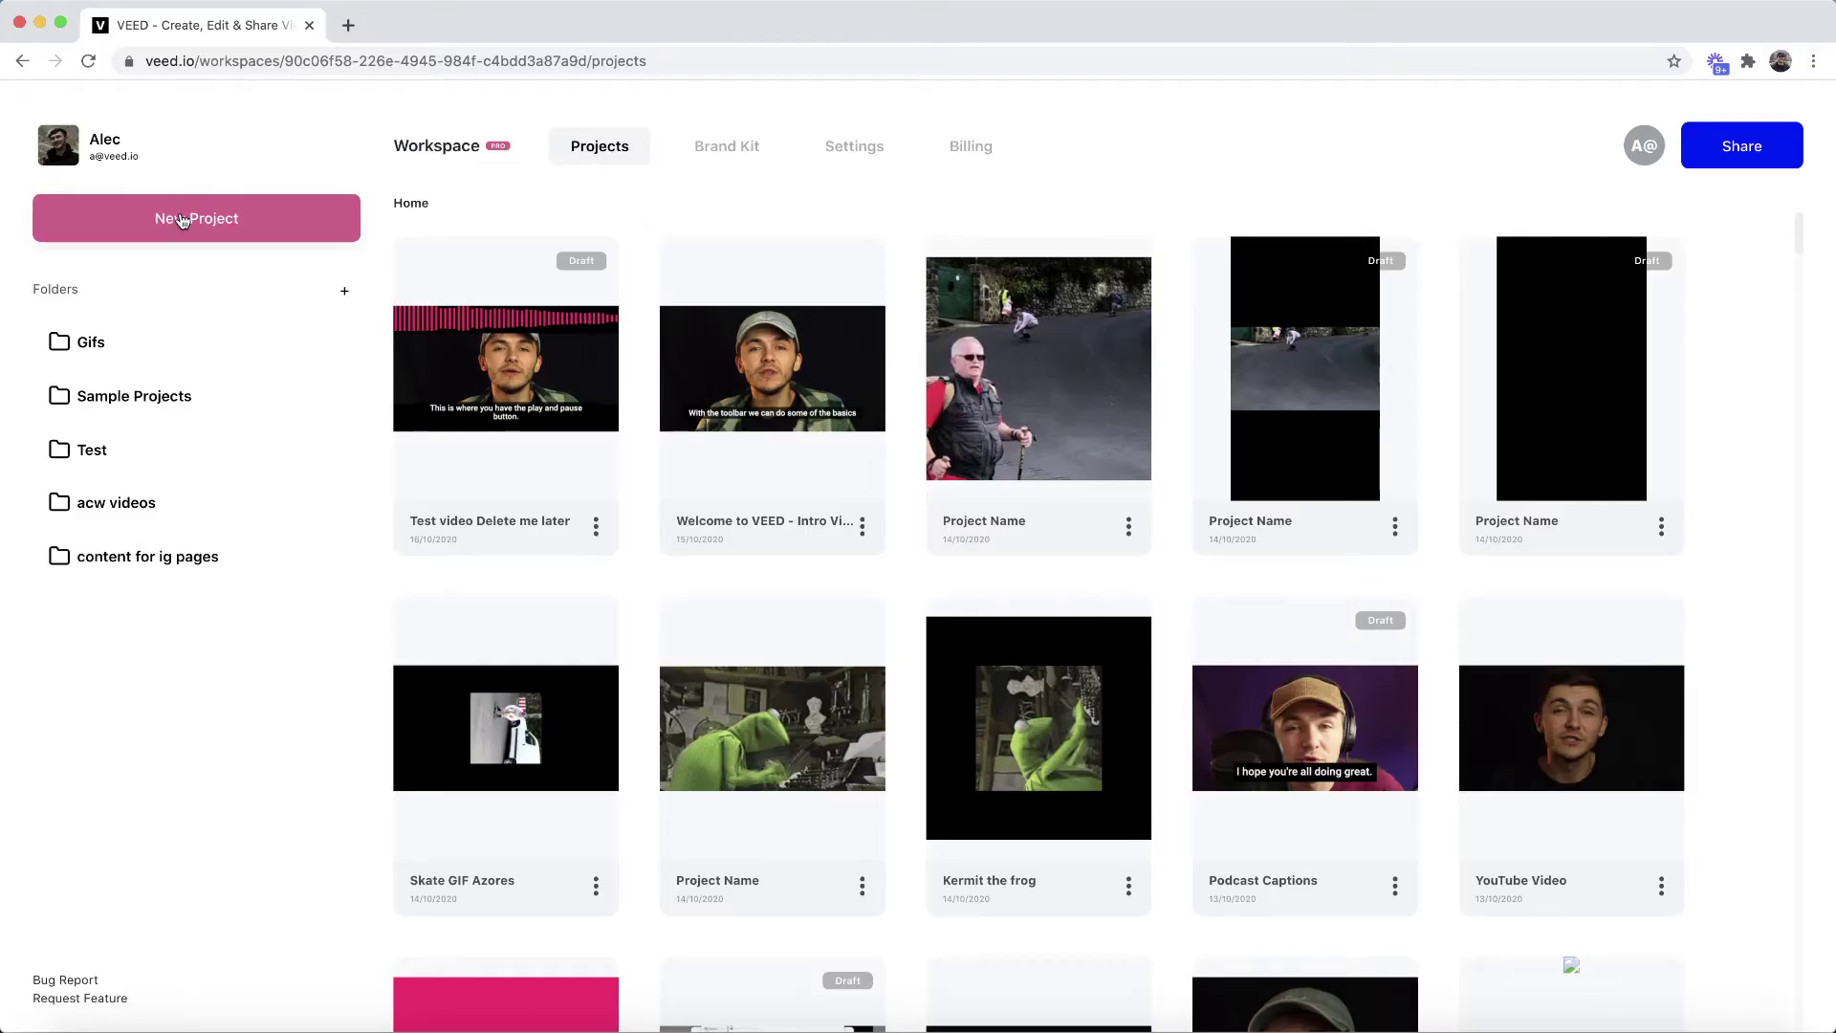
Start a new project and upload Skate GIF.gif from the device as its first clip
click(182, 220)
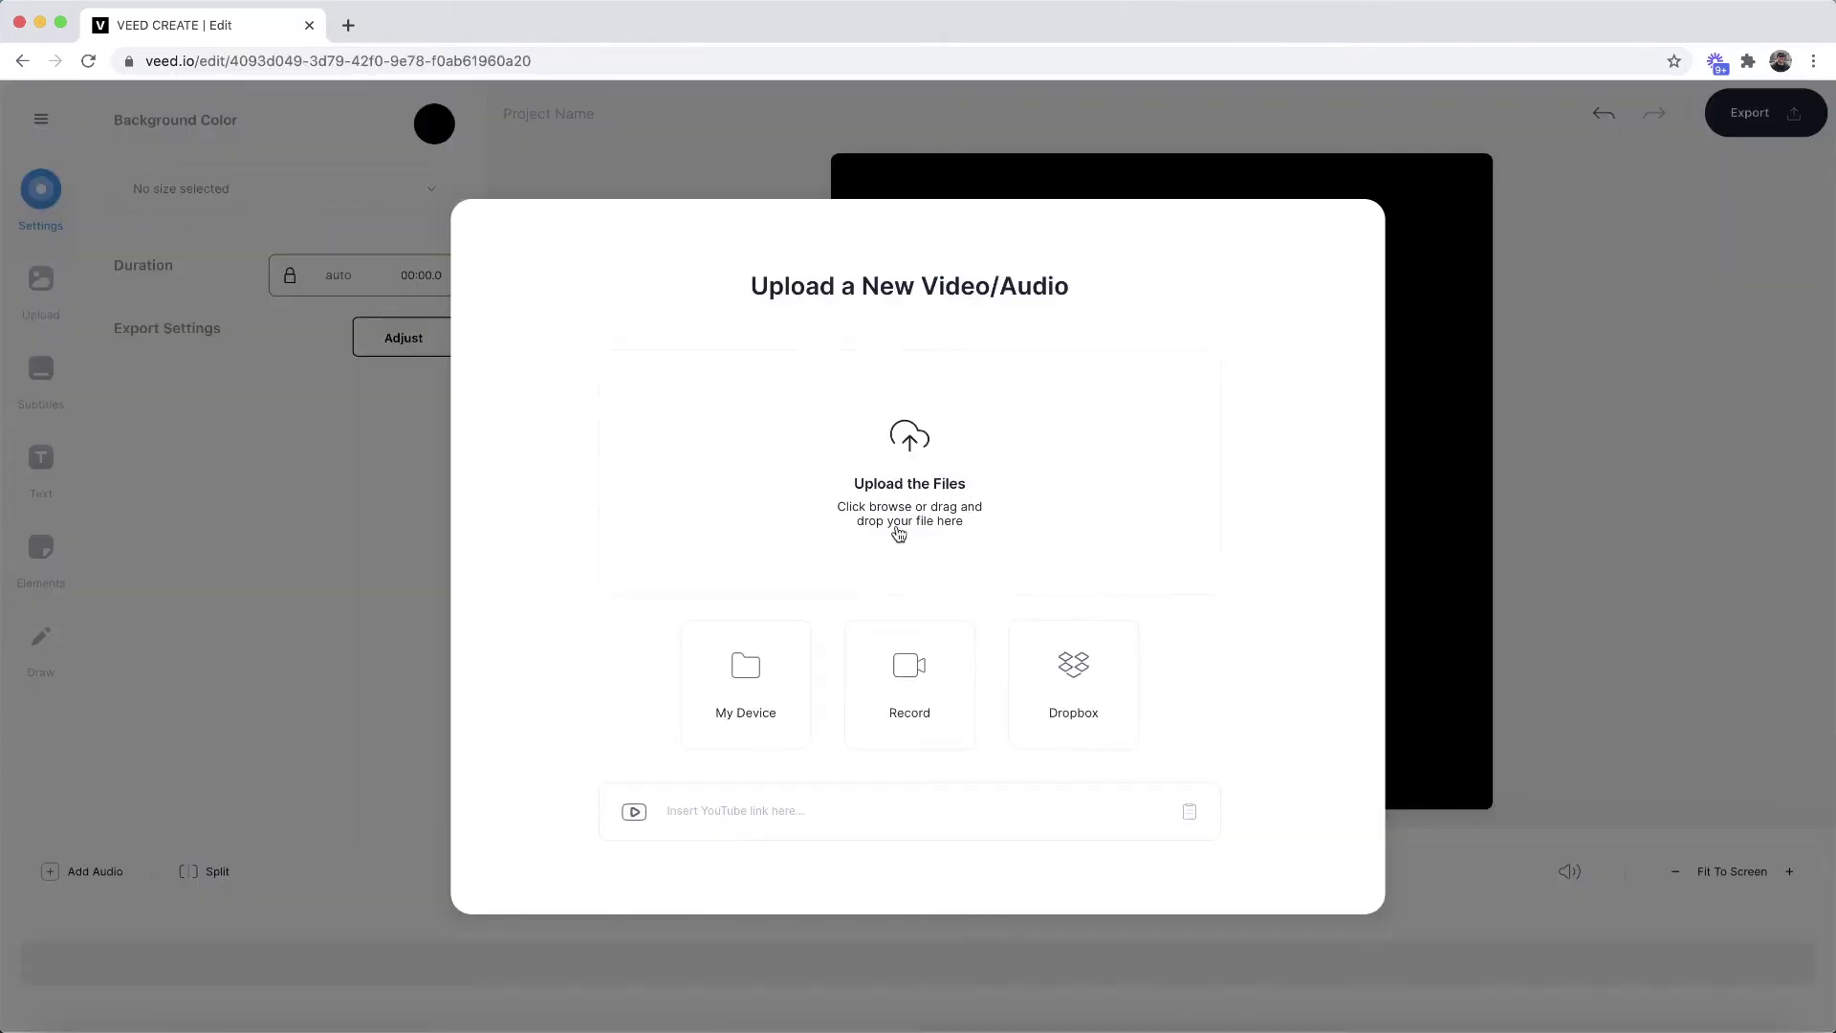
click(924, 466)
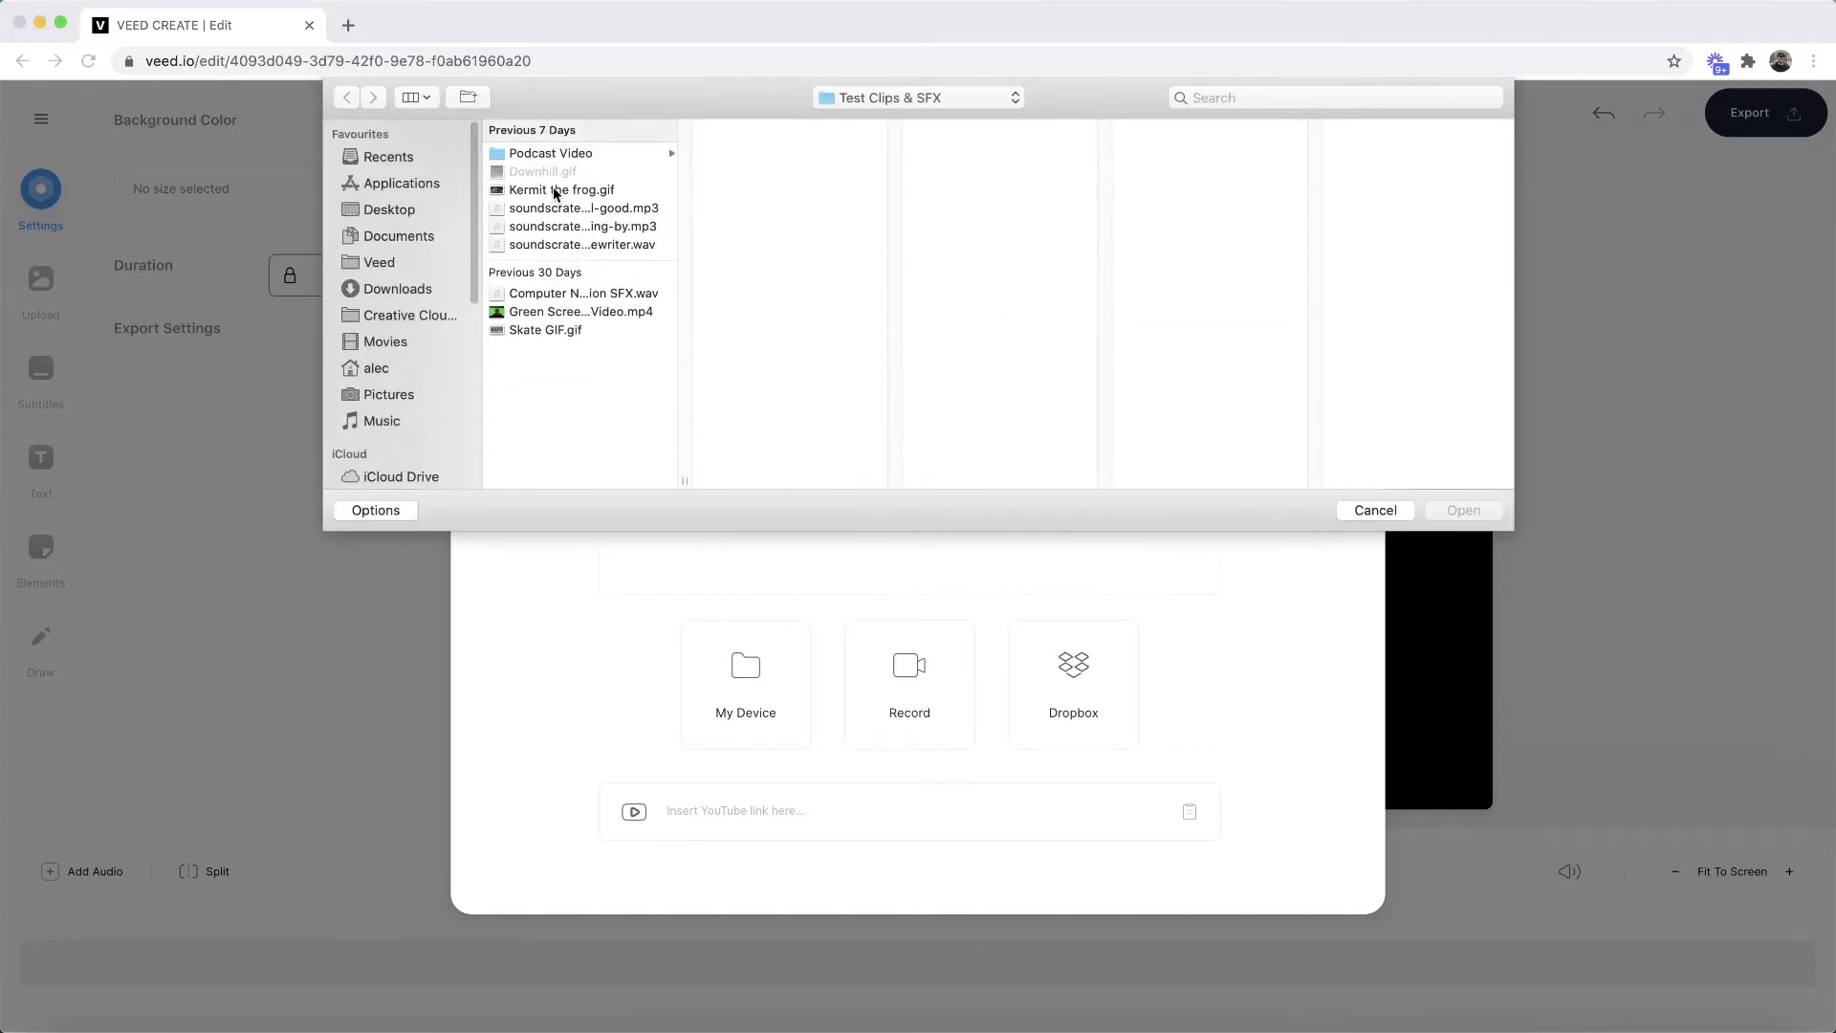
click(549, 331)
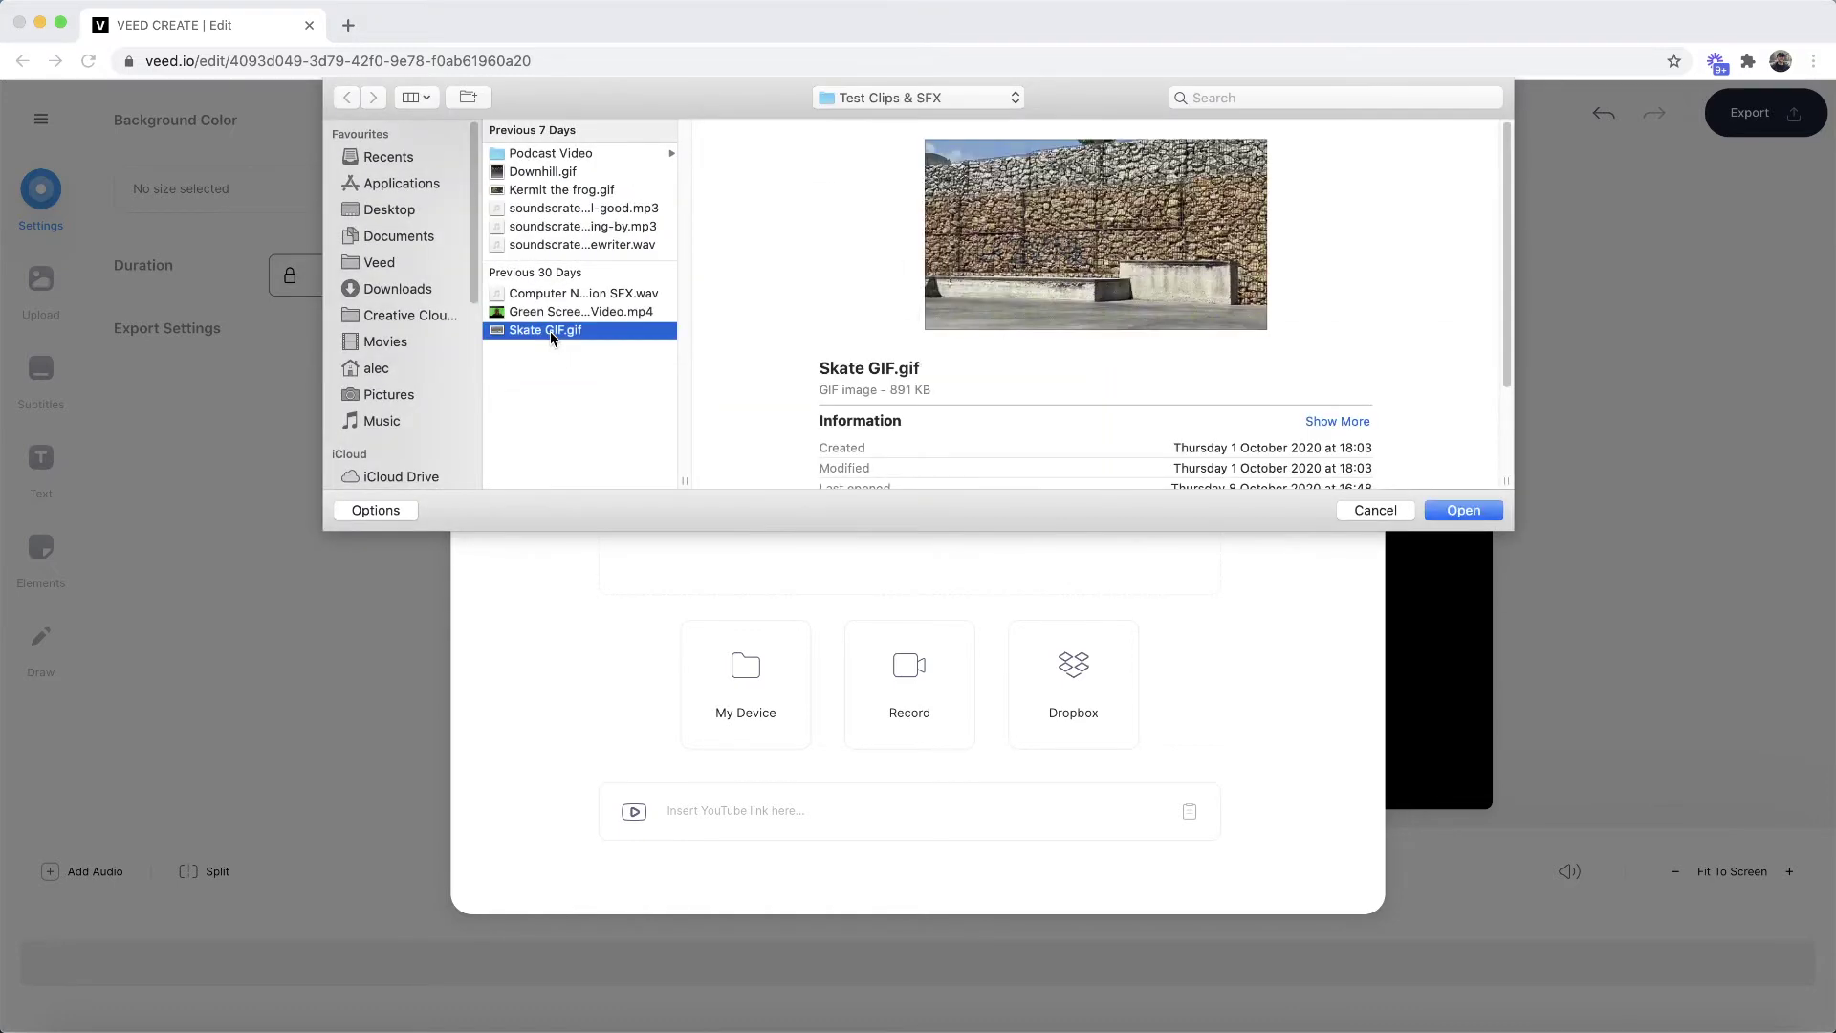
click(1456, 514)
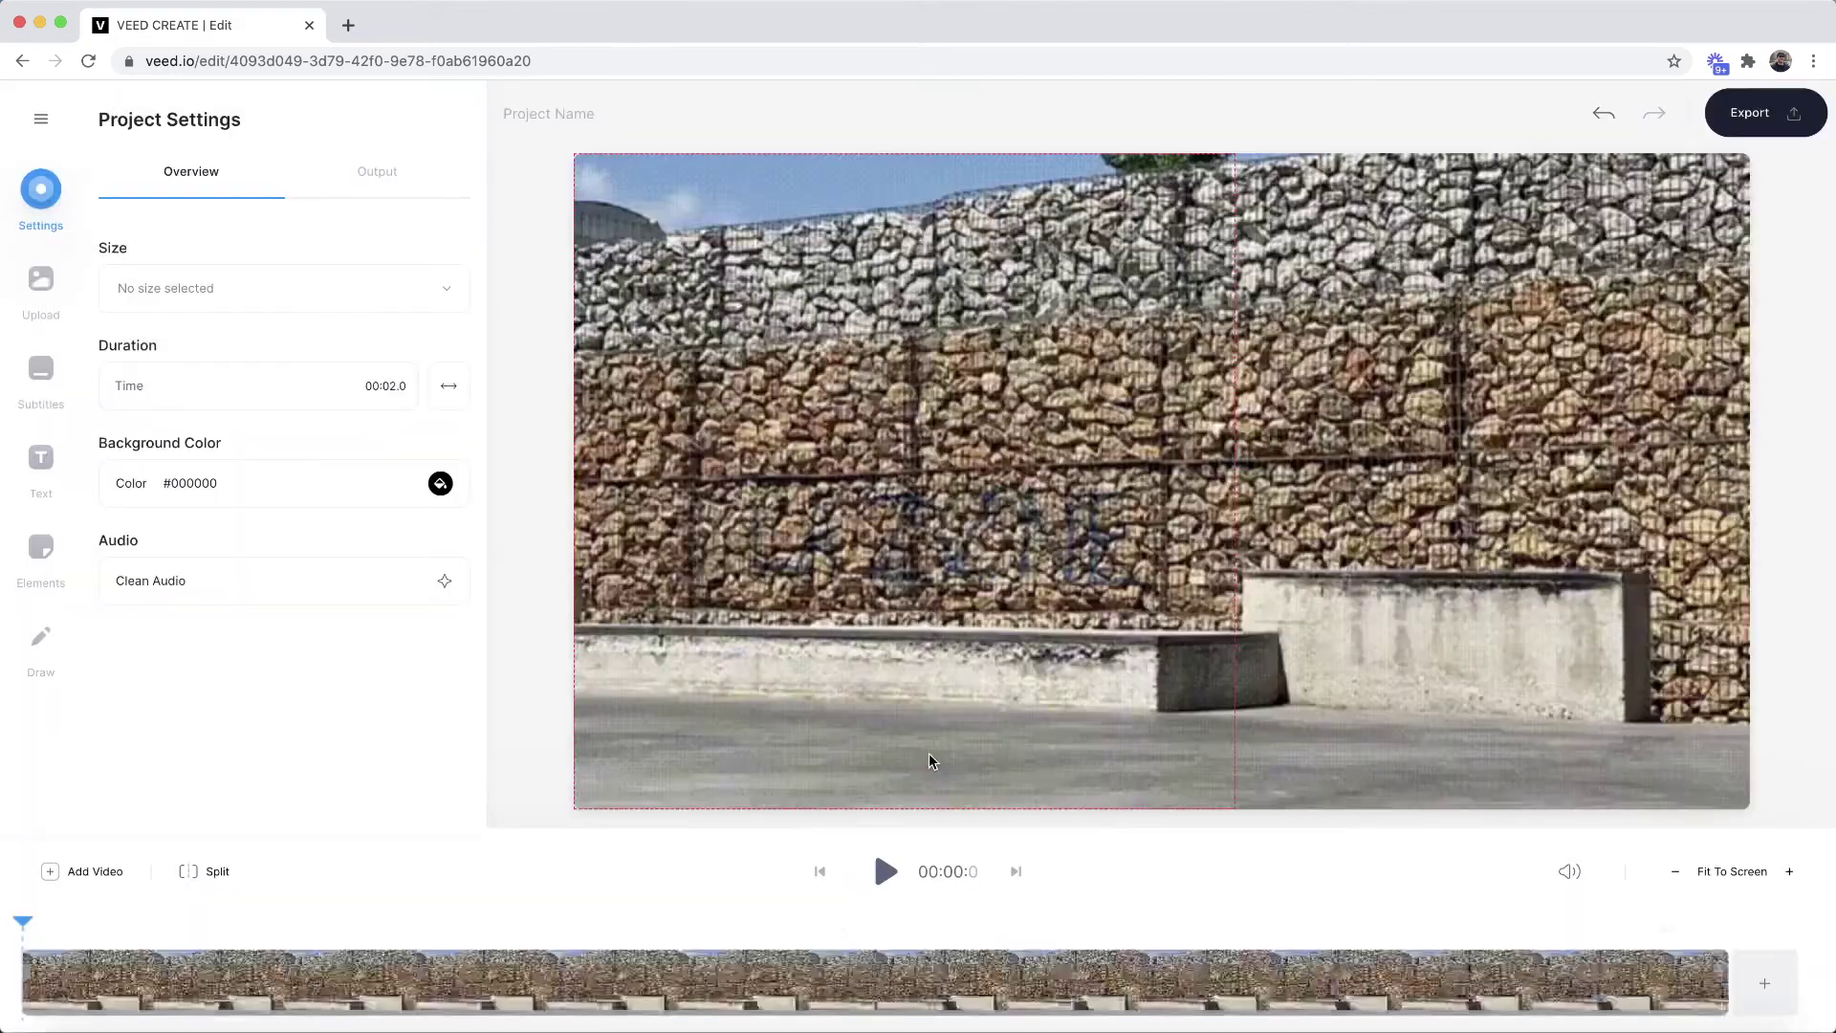
click(888, 874)
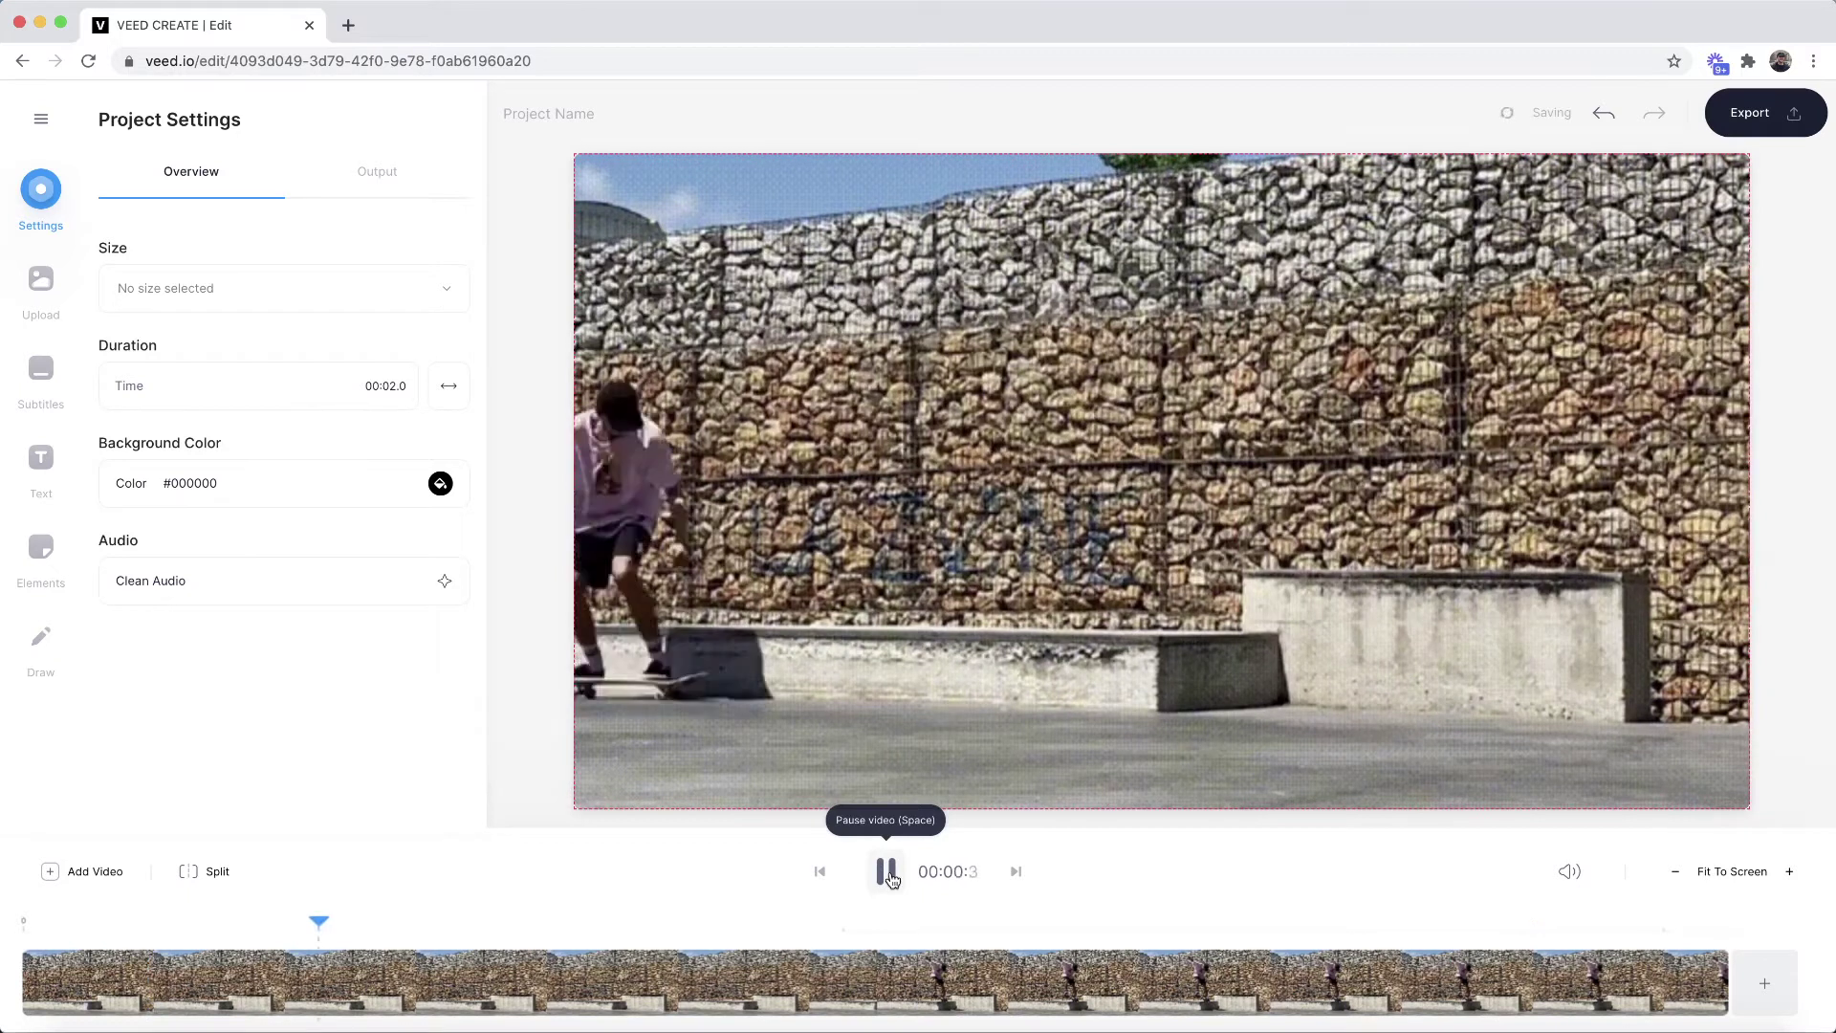
click(887, 875)
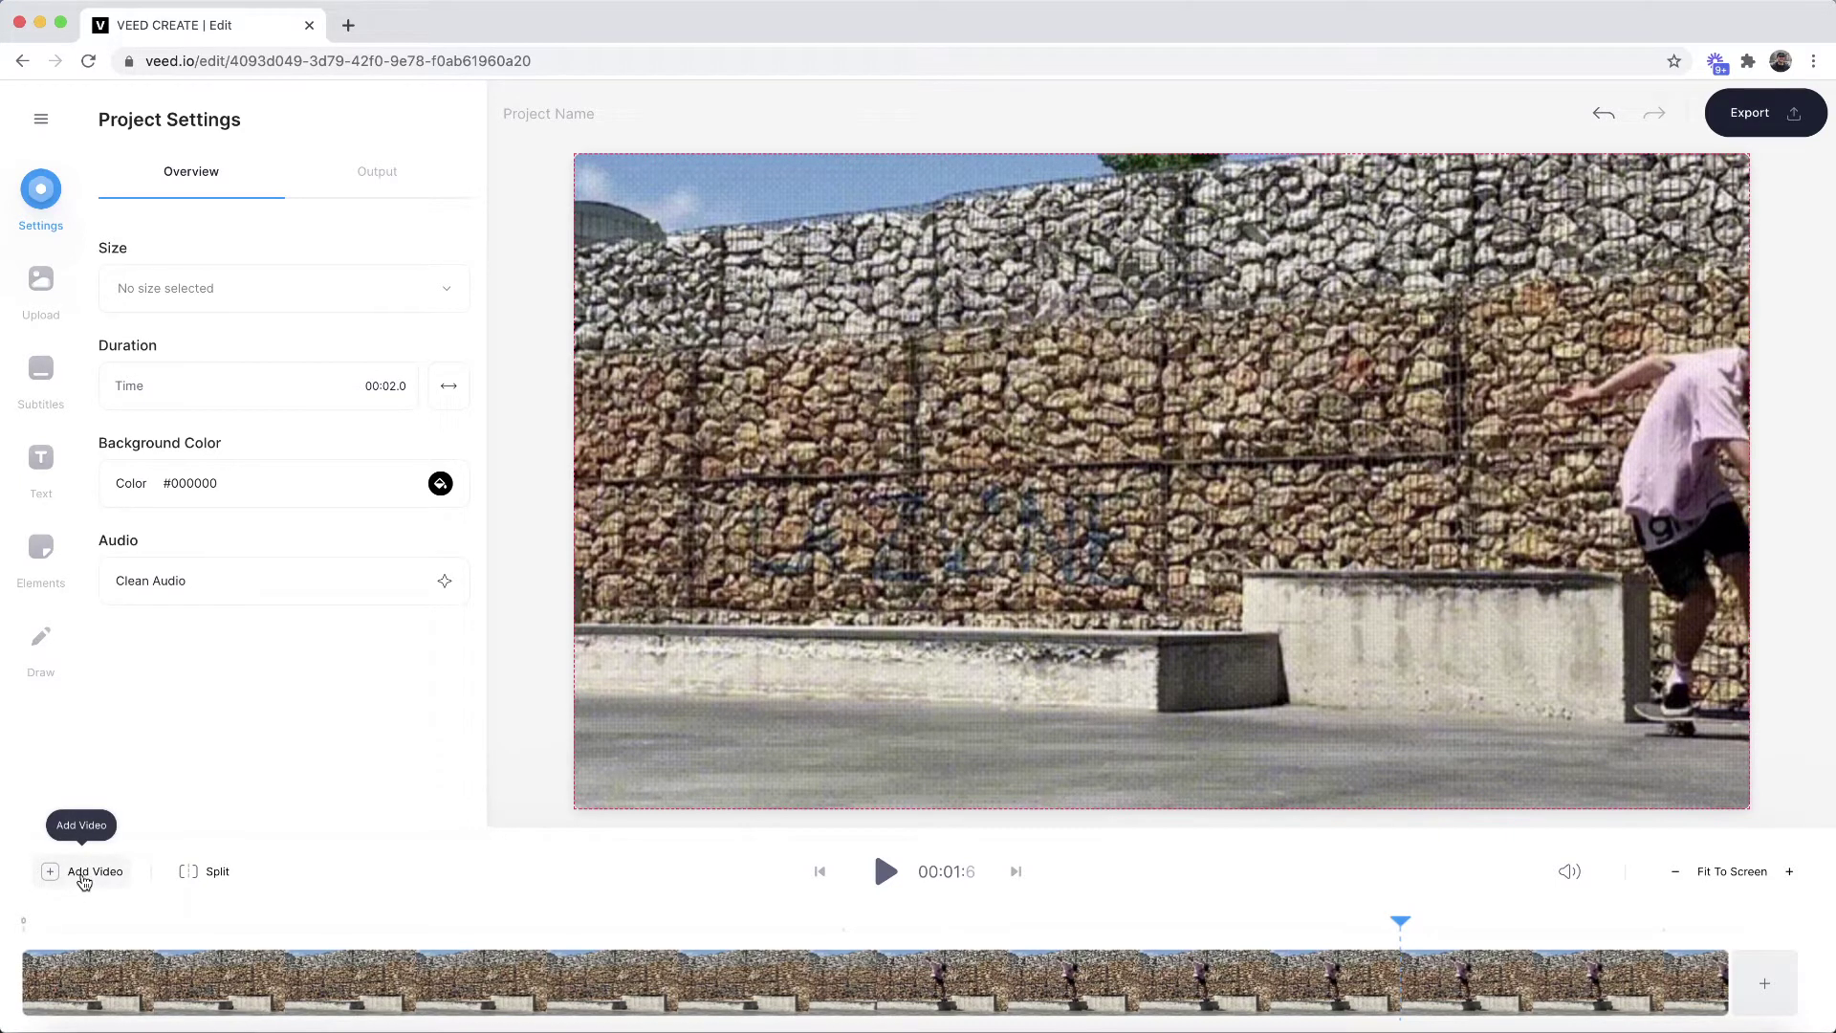
Add Downhill.gif after the skate clip, bringing the project to 6.1 seconds
click(83, 881)
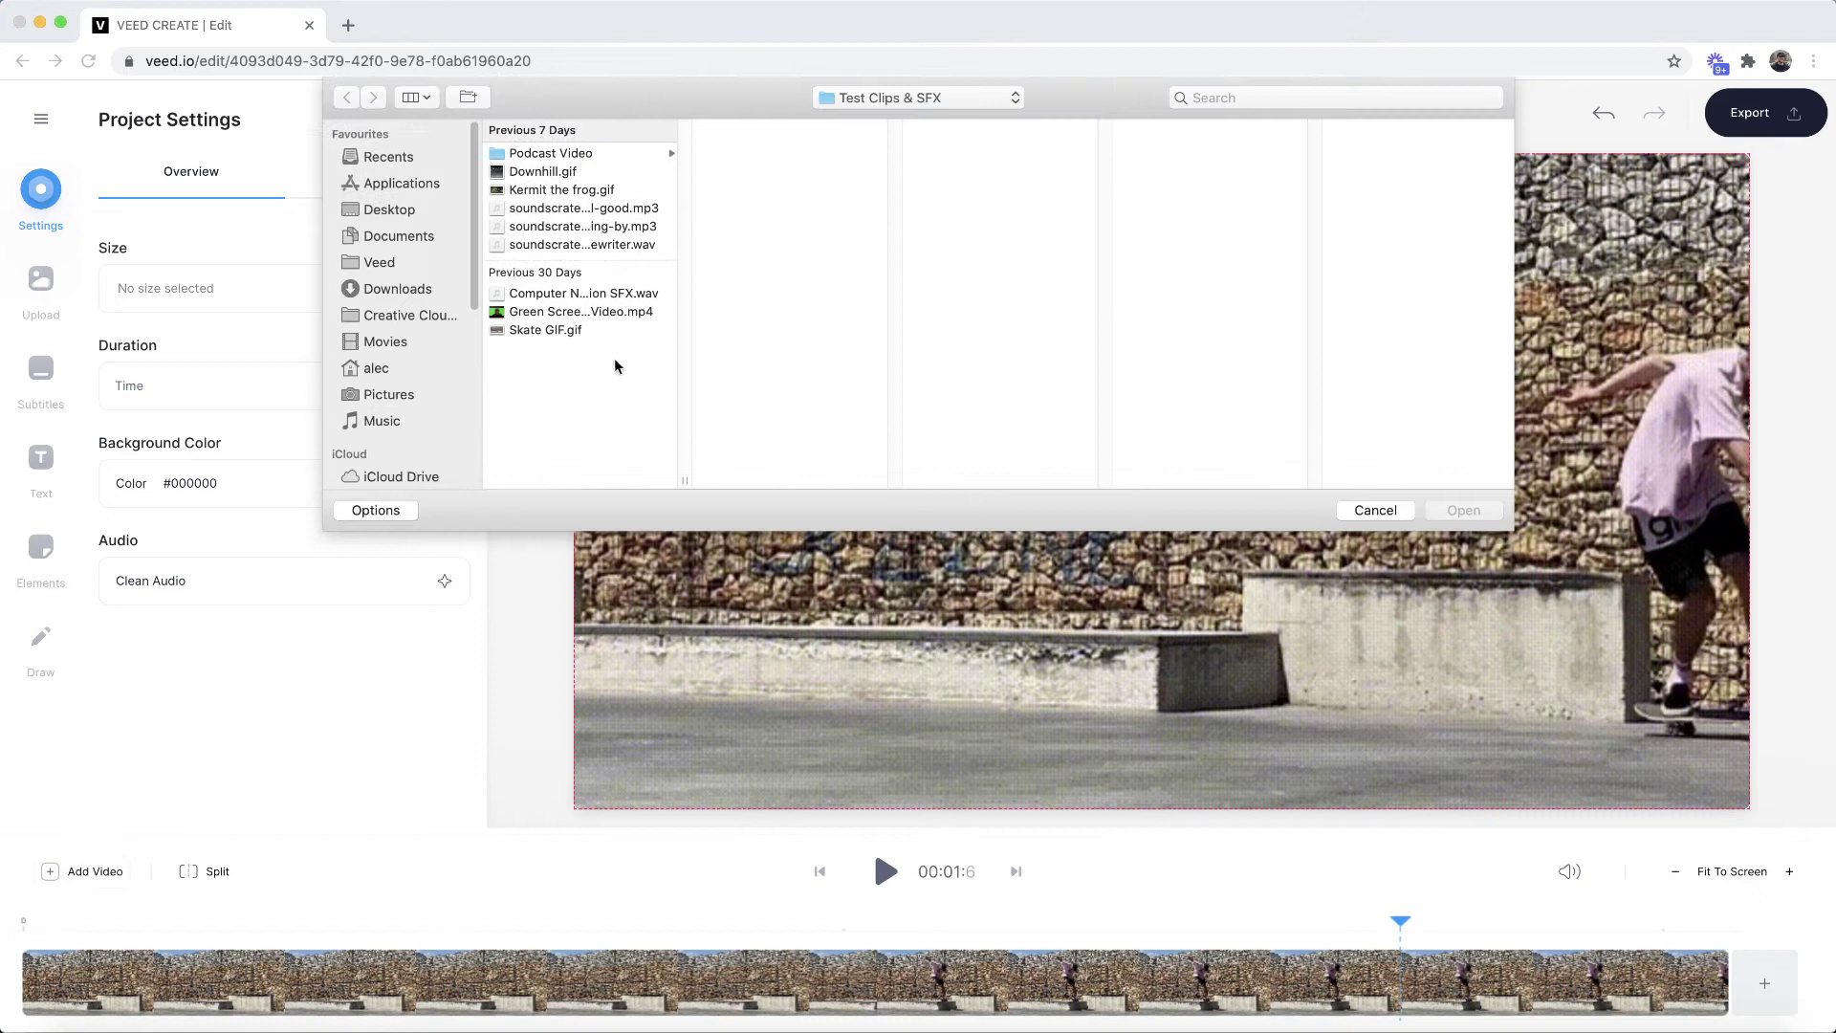
click(551, 173)
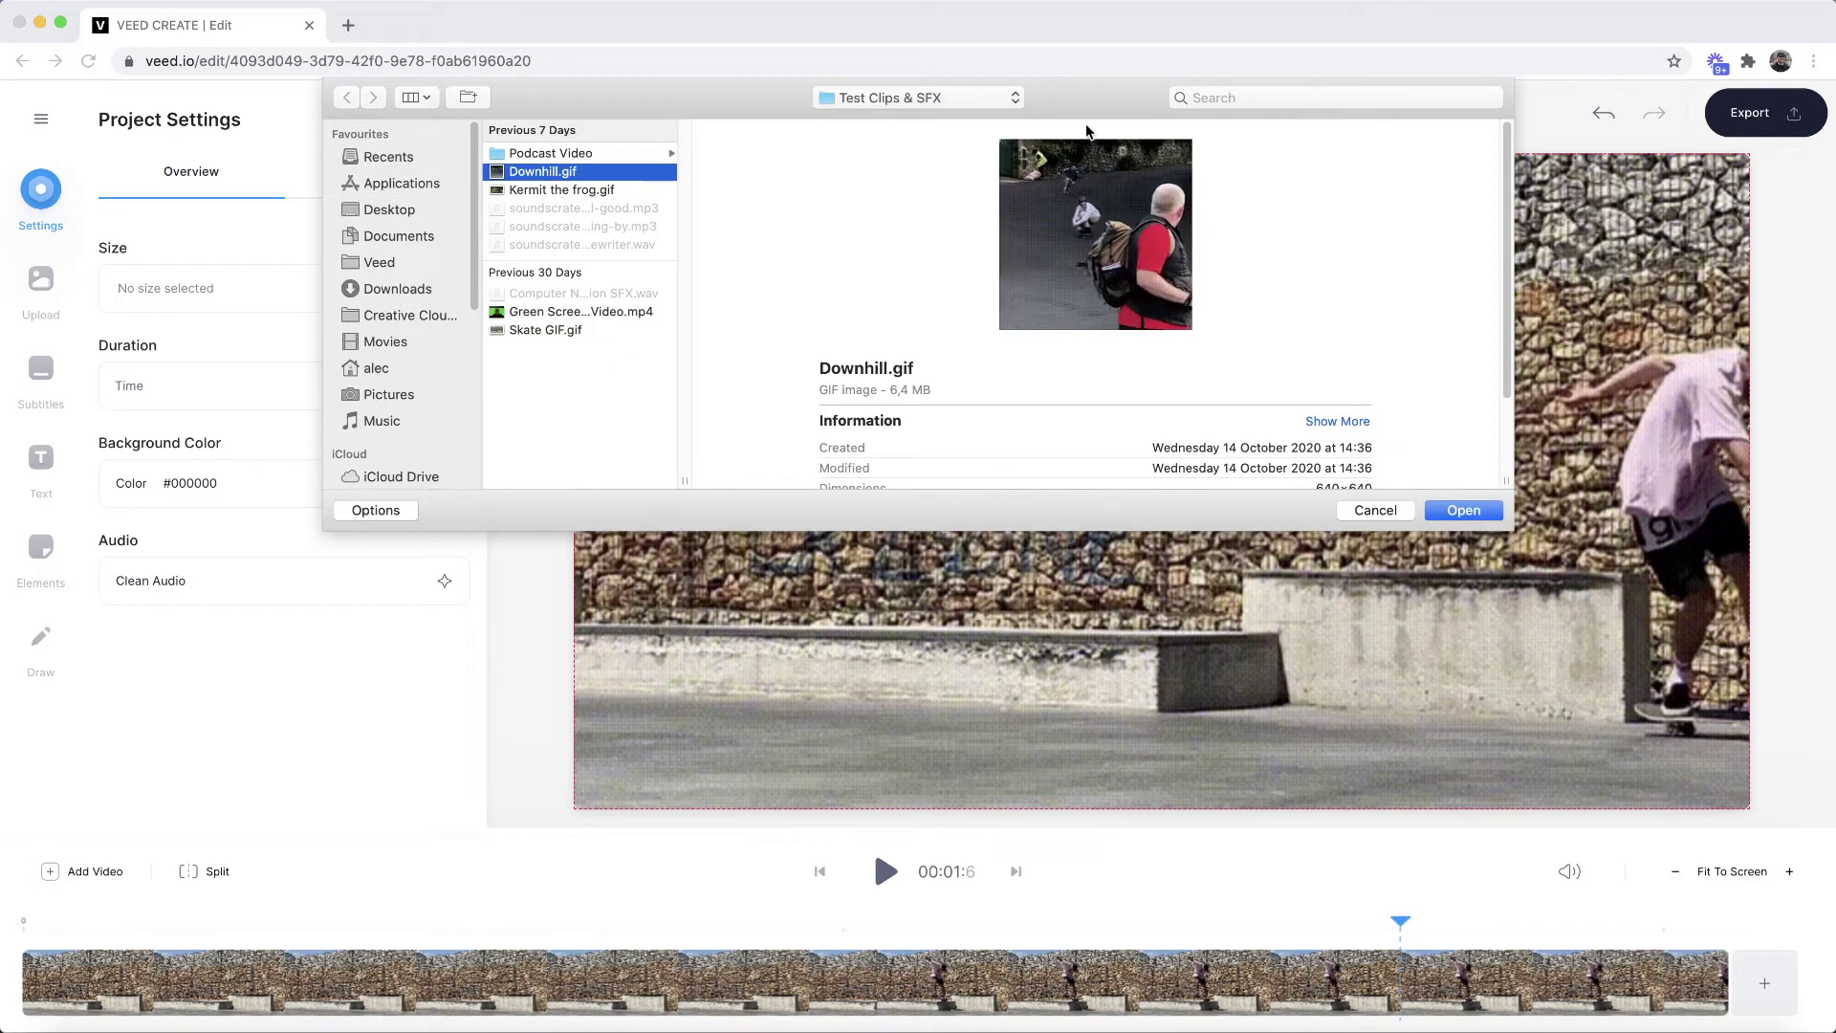
click(1452, 512)
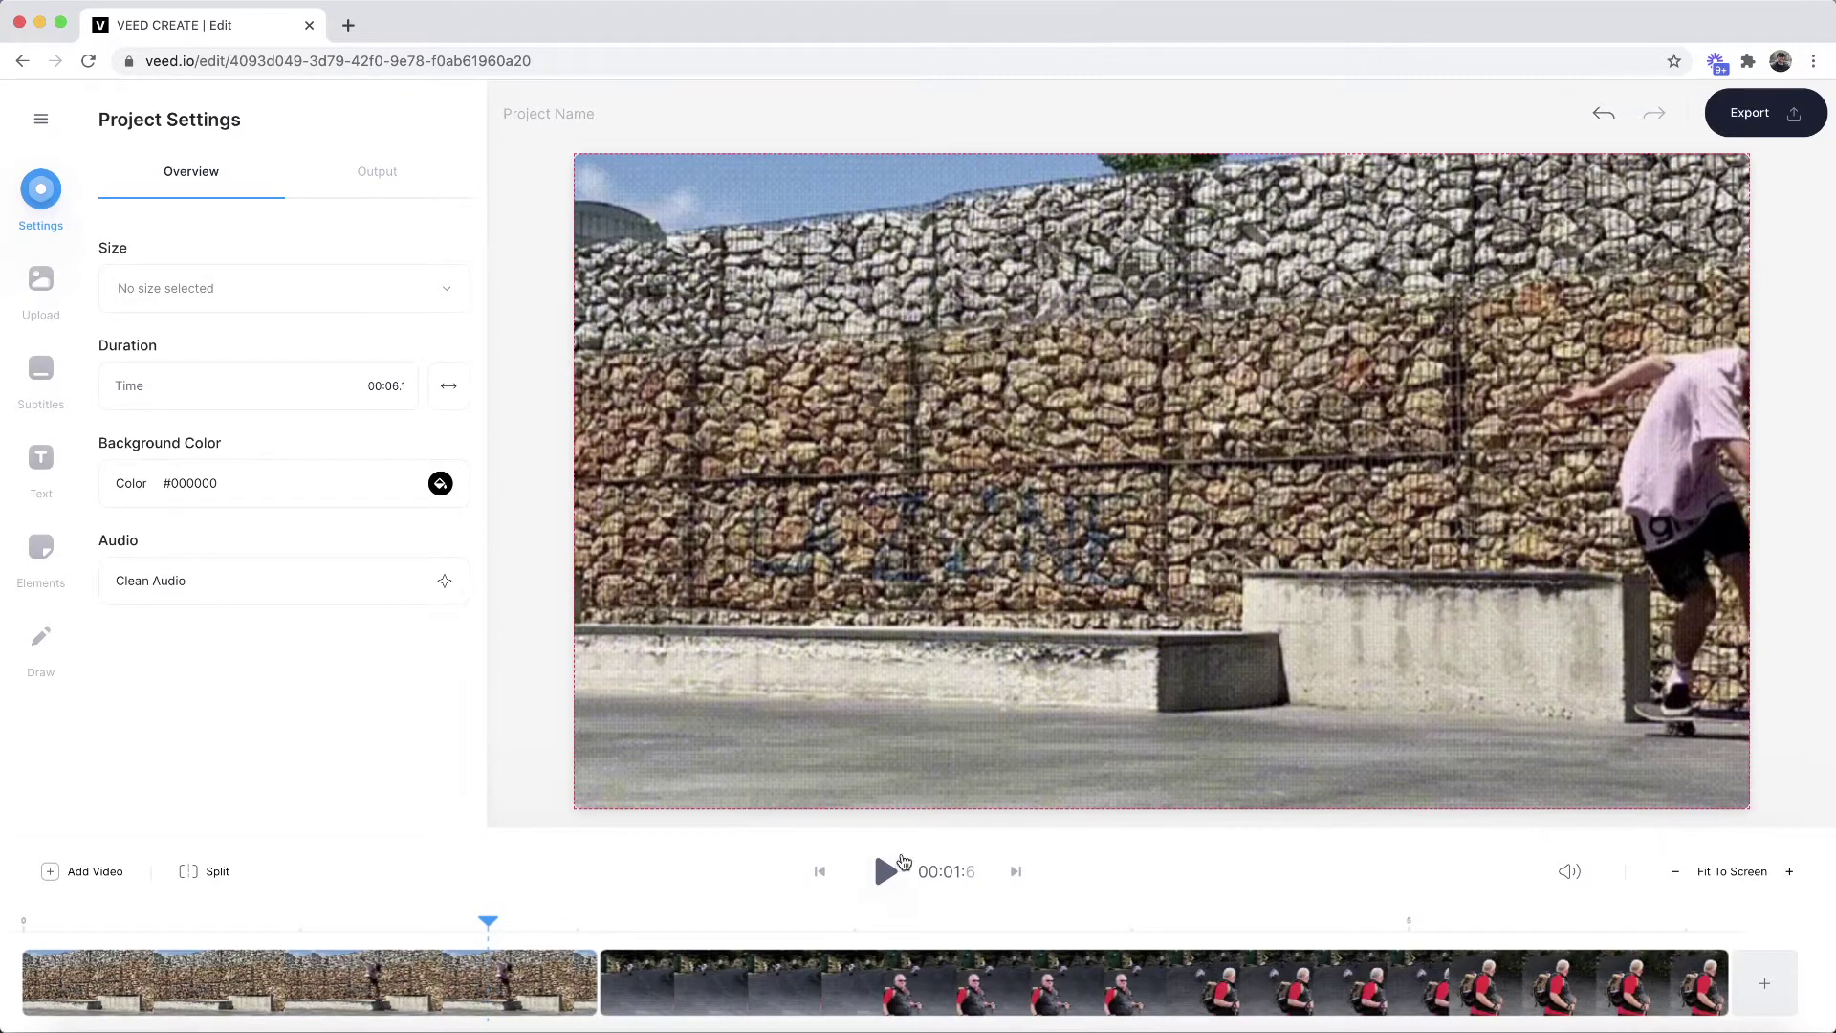
click(888, 872)
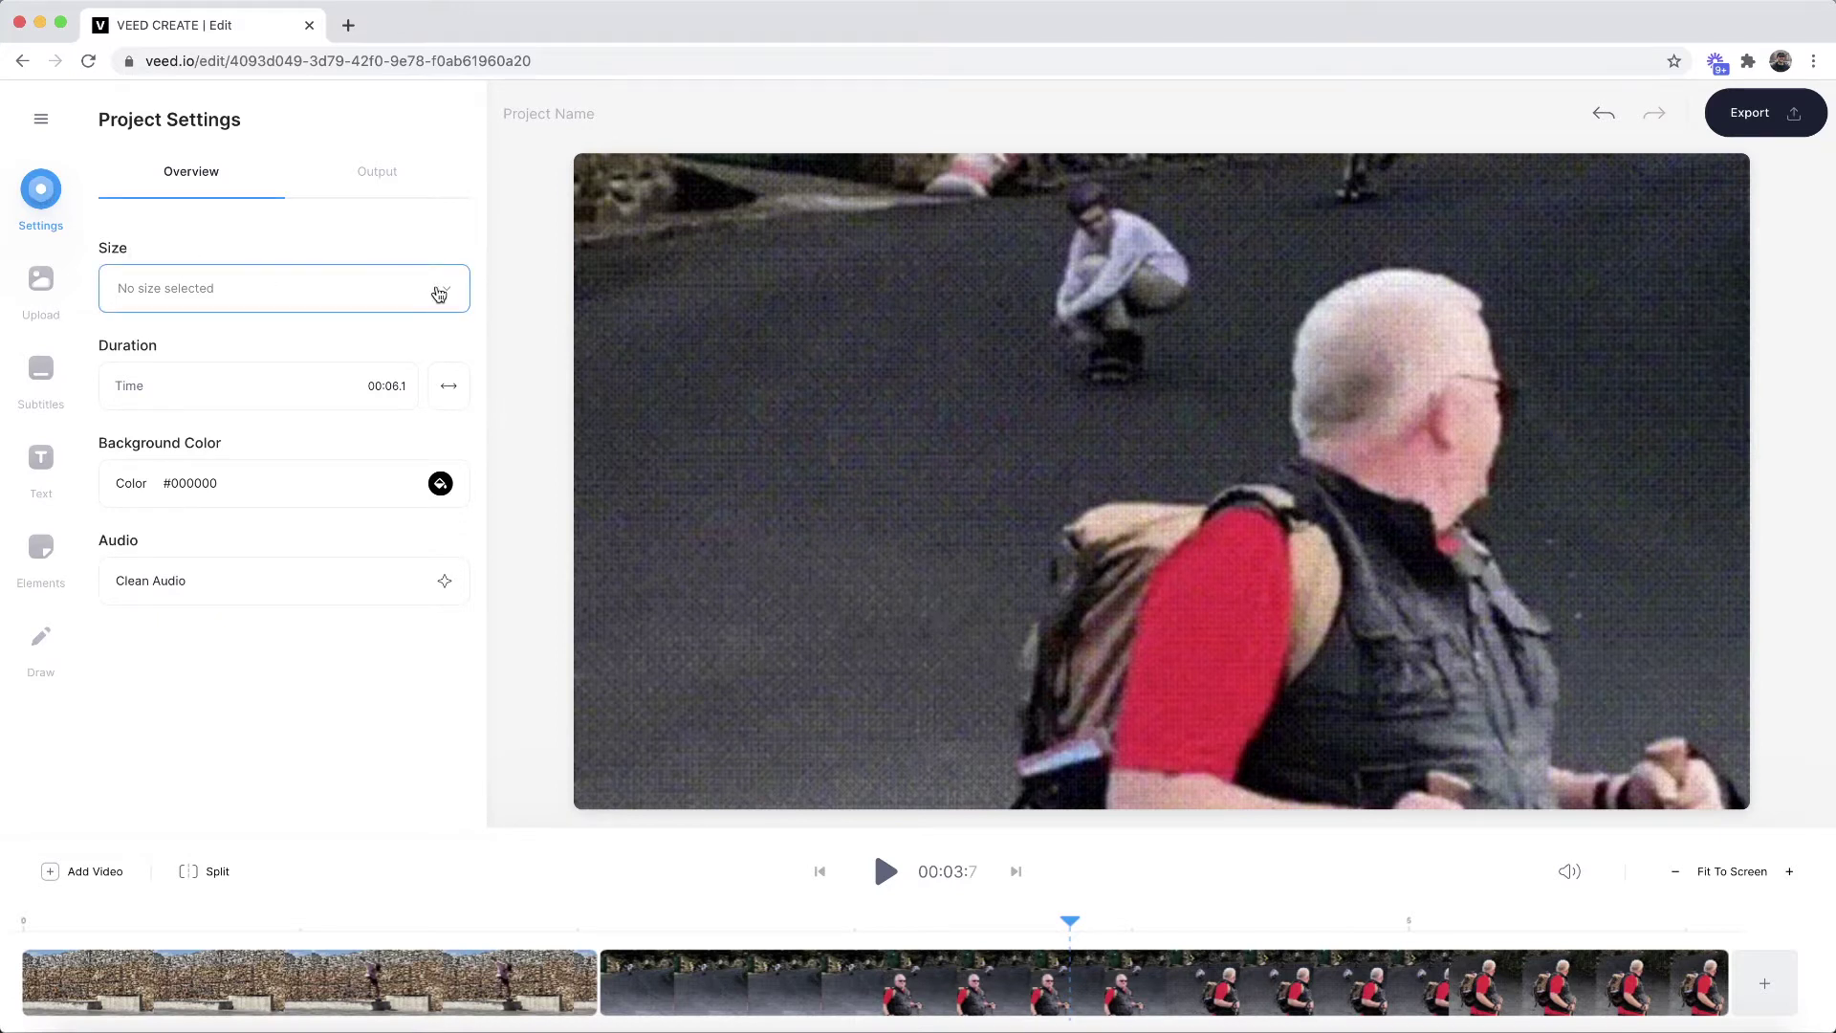
click(439, 294)
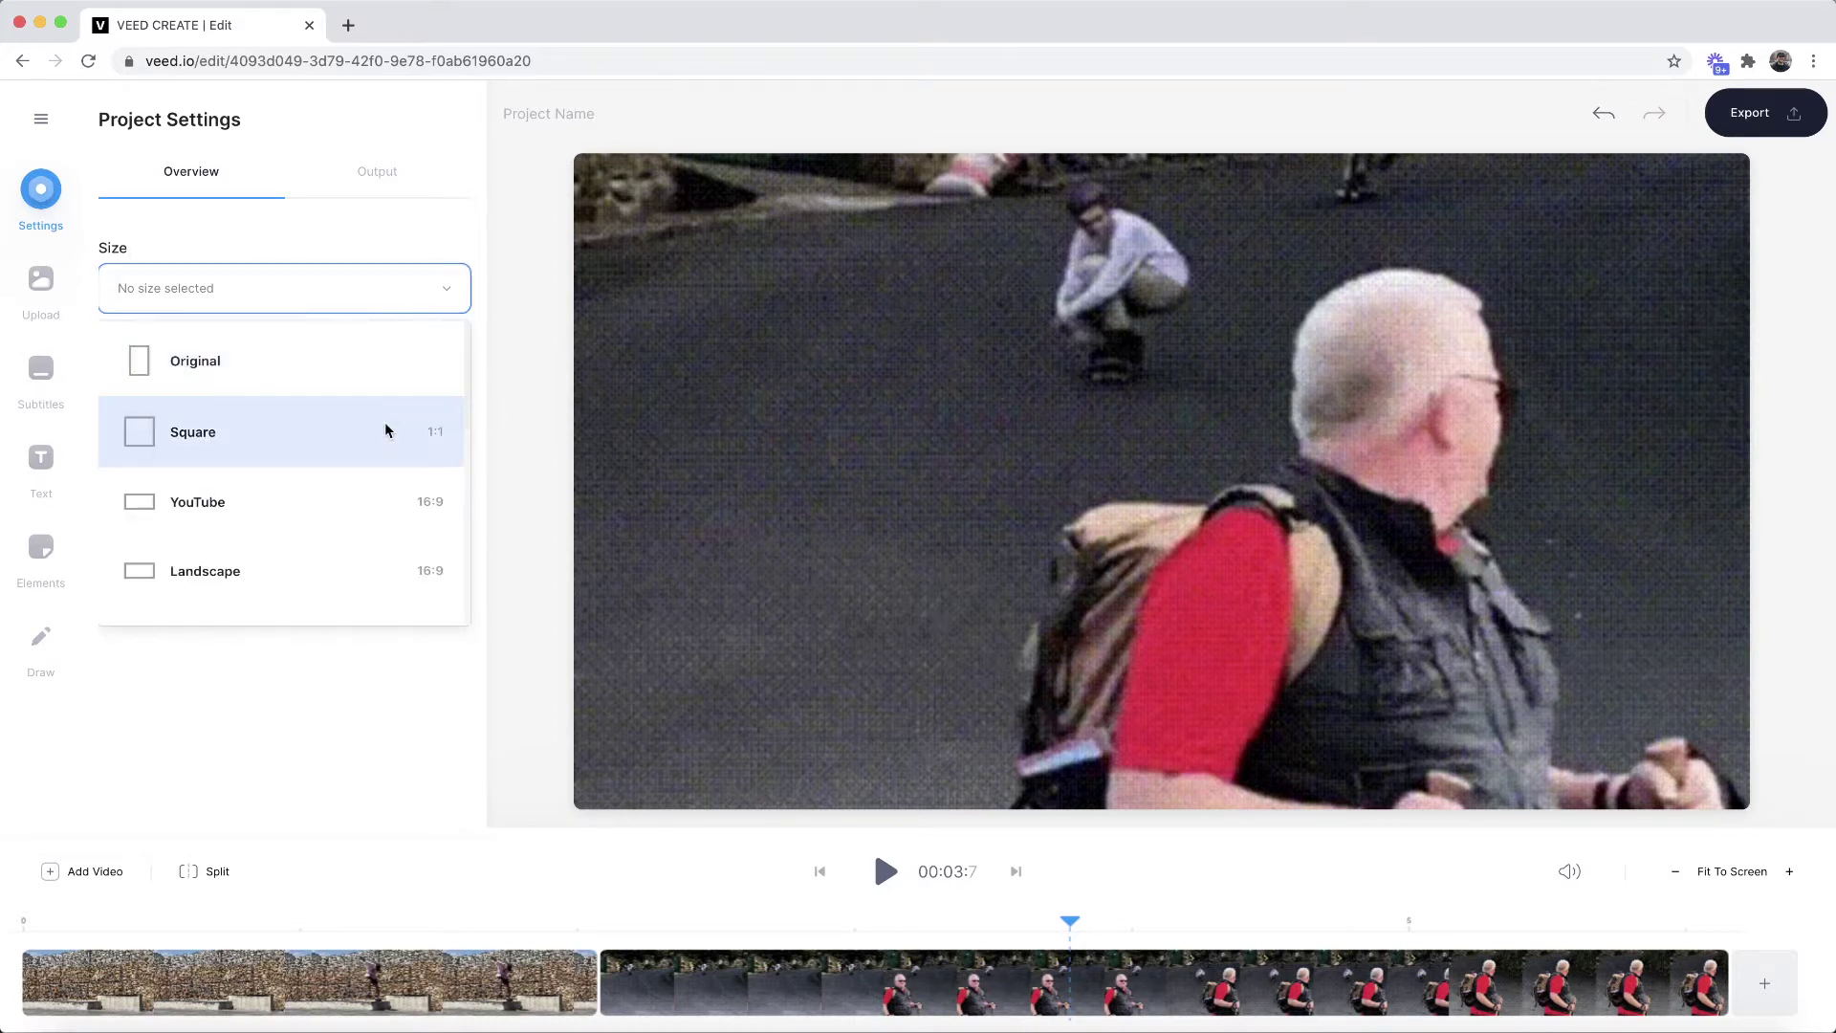
Choose Square 1:1 as the project size so the canvas becomes square
scroll(381, 558, down, 3)
scroll(379, 561, up, 3)
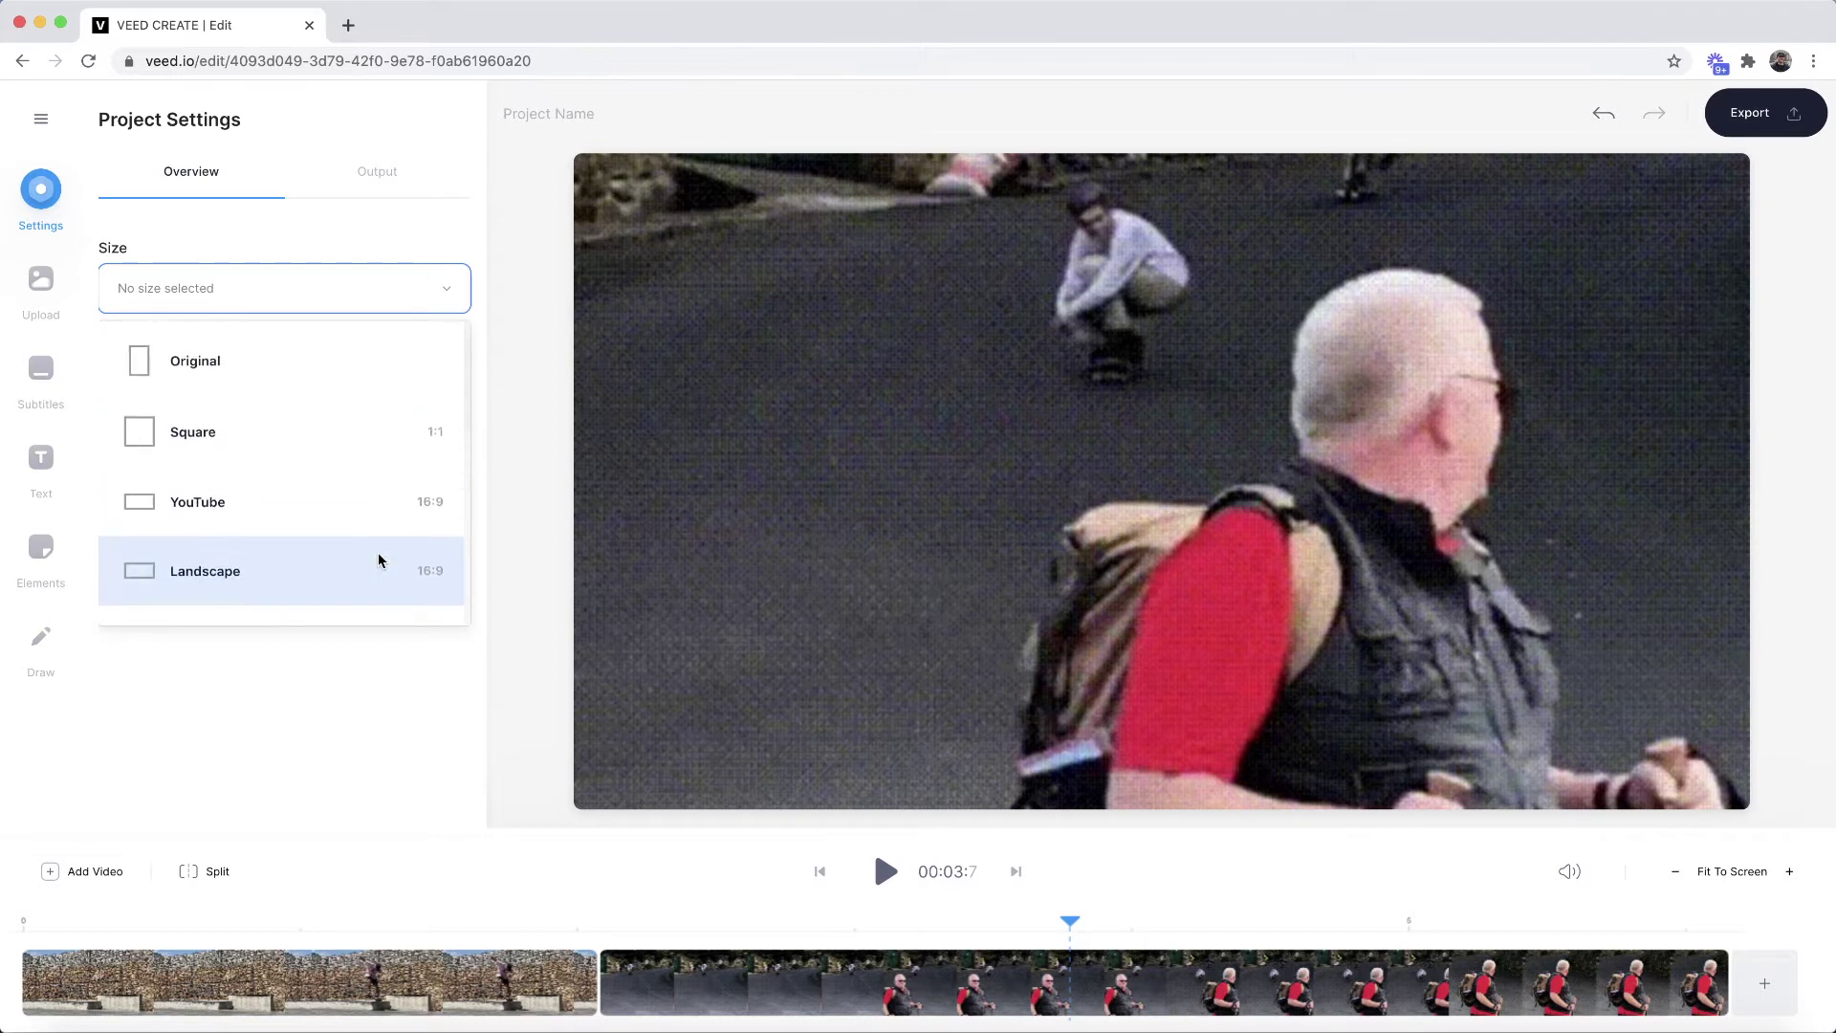
scroll(340, 429, down, 2)
scroll(340, 426, up, 2)
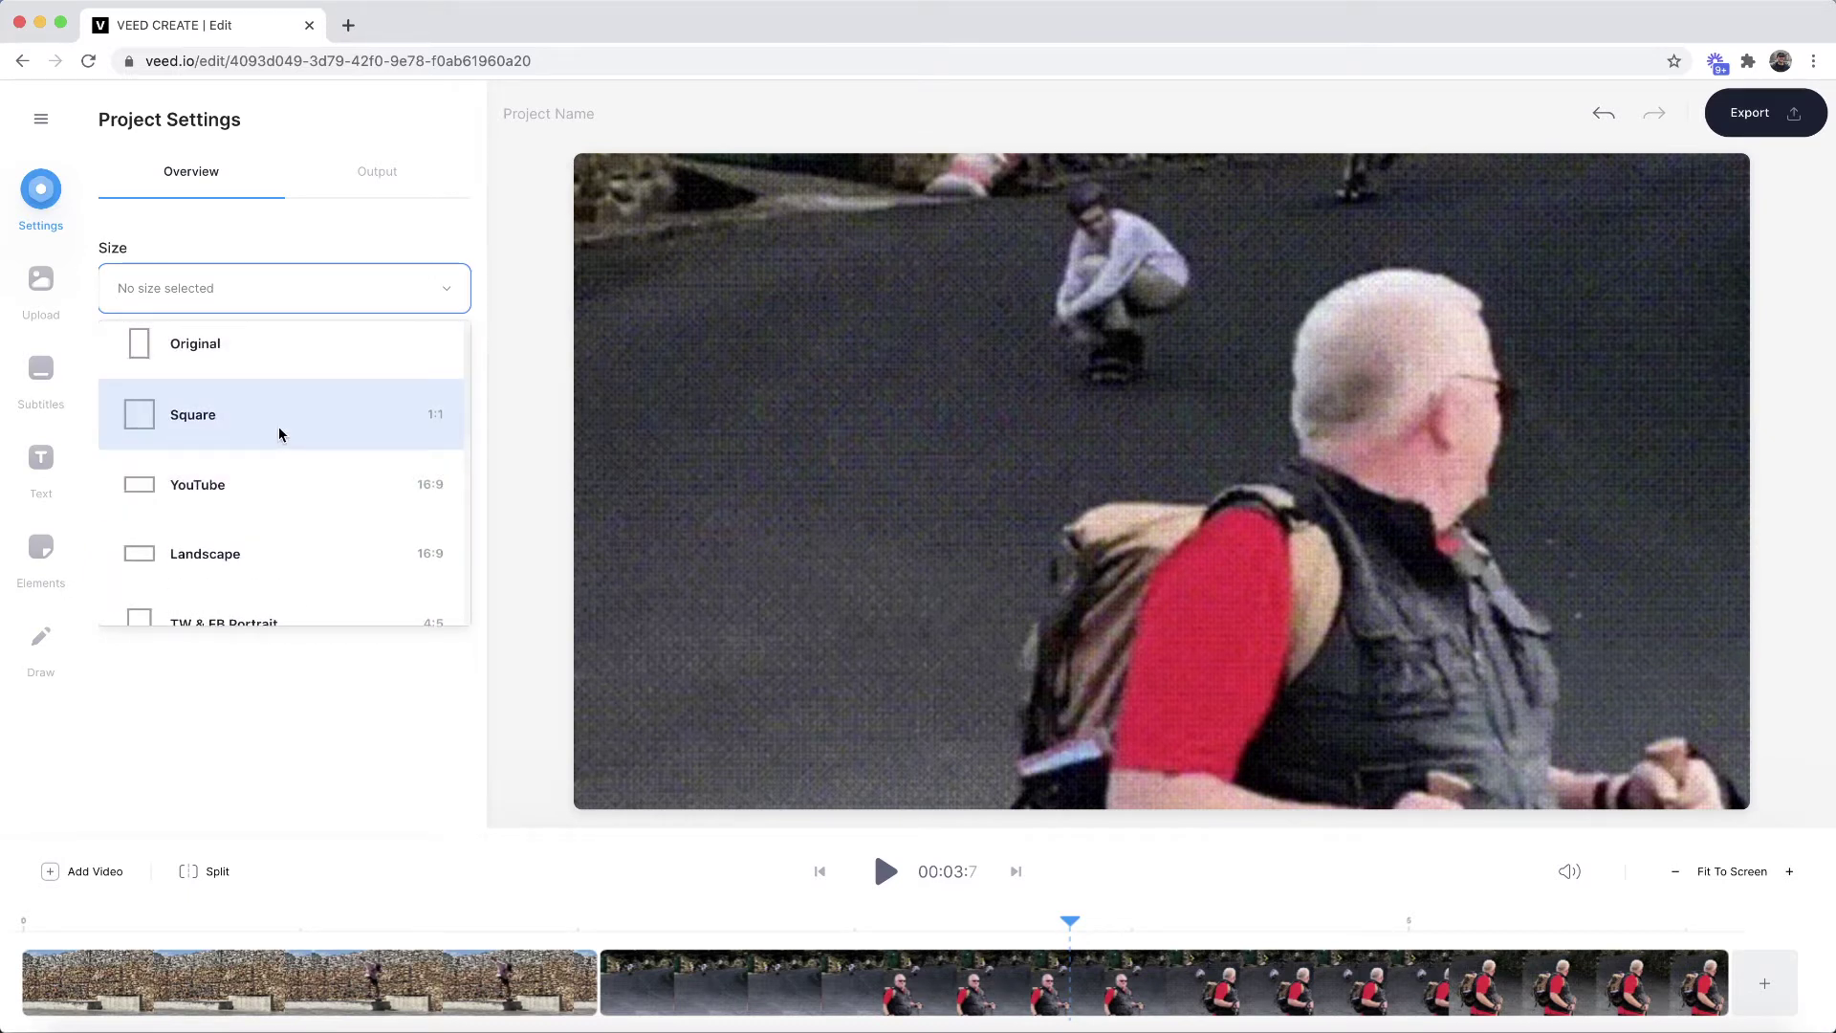
click(265, 427)
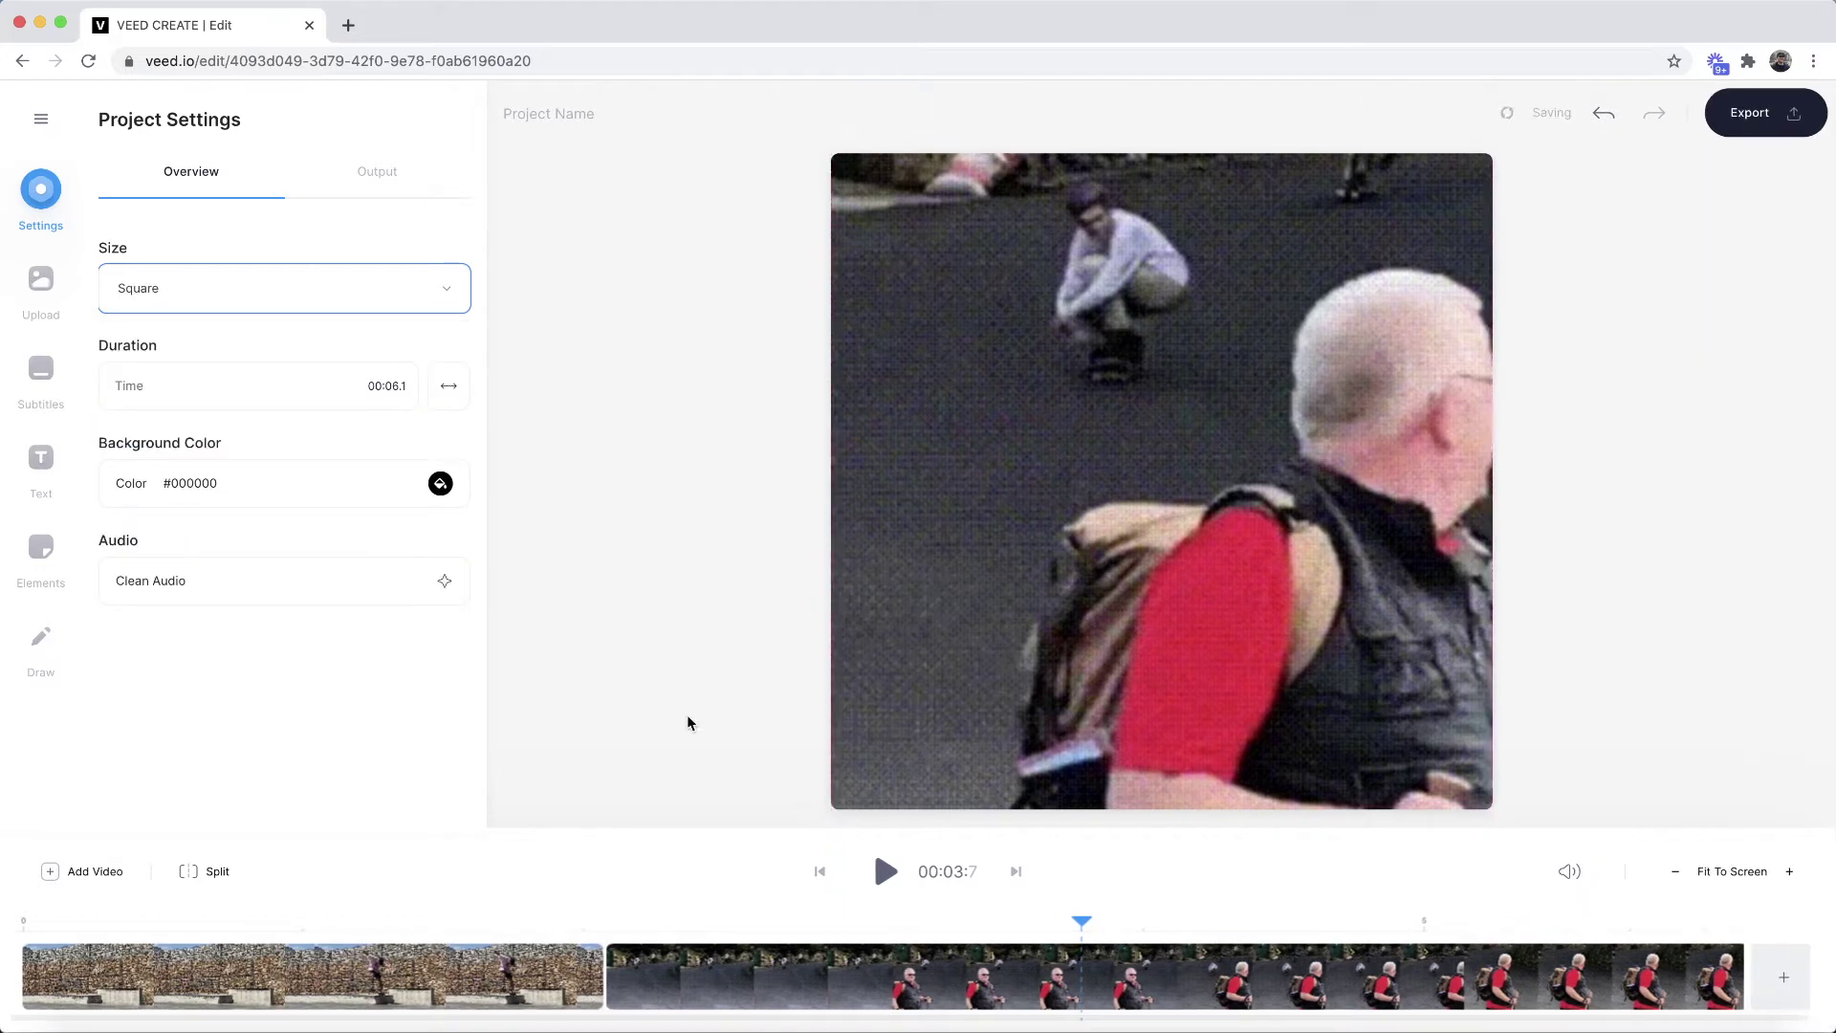
click(428, 967)
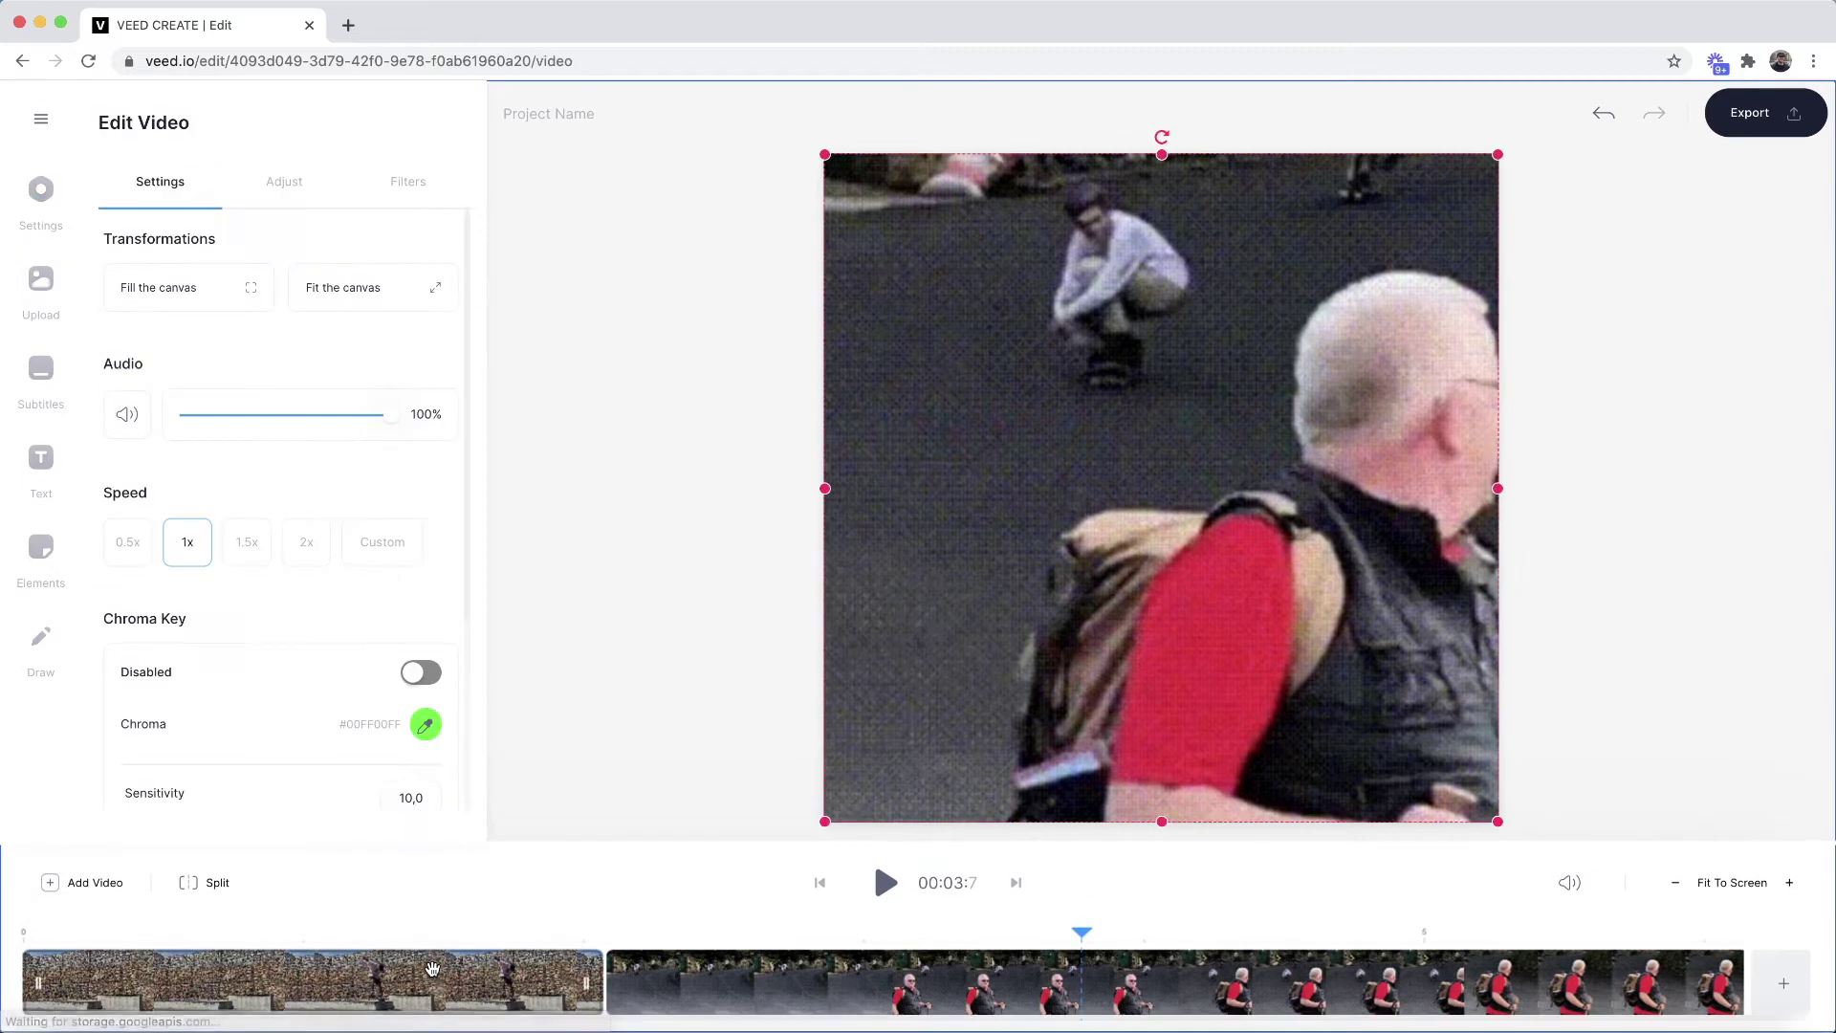
Set the Downhill clip to Fill the canvas, then recheck the skate clip's framing
click(340, 932)
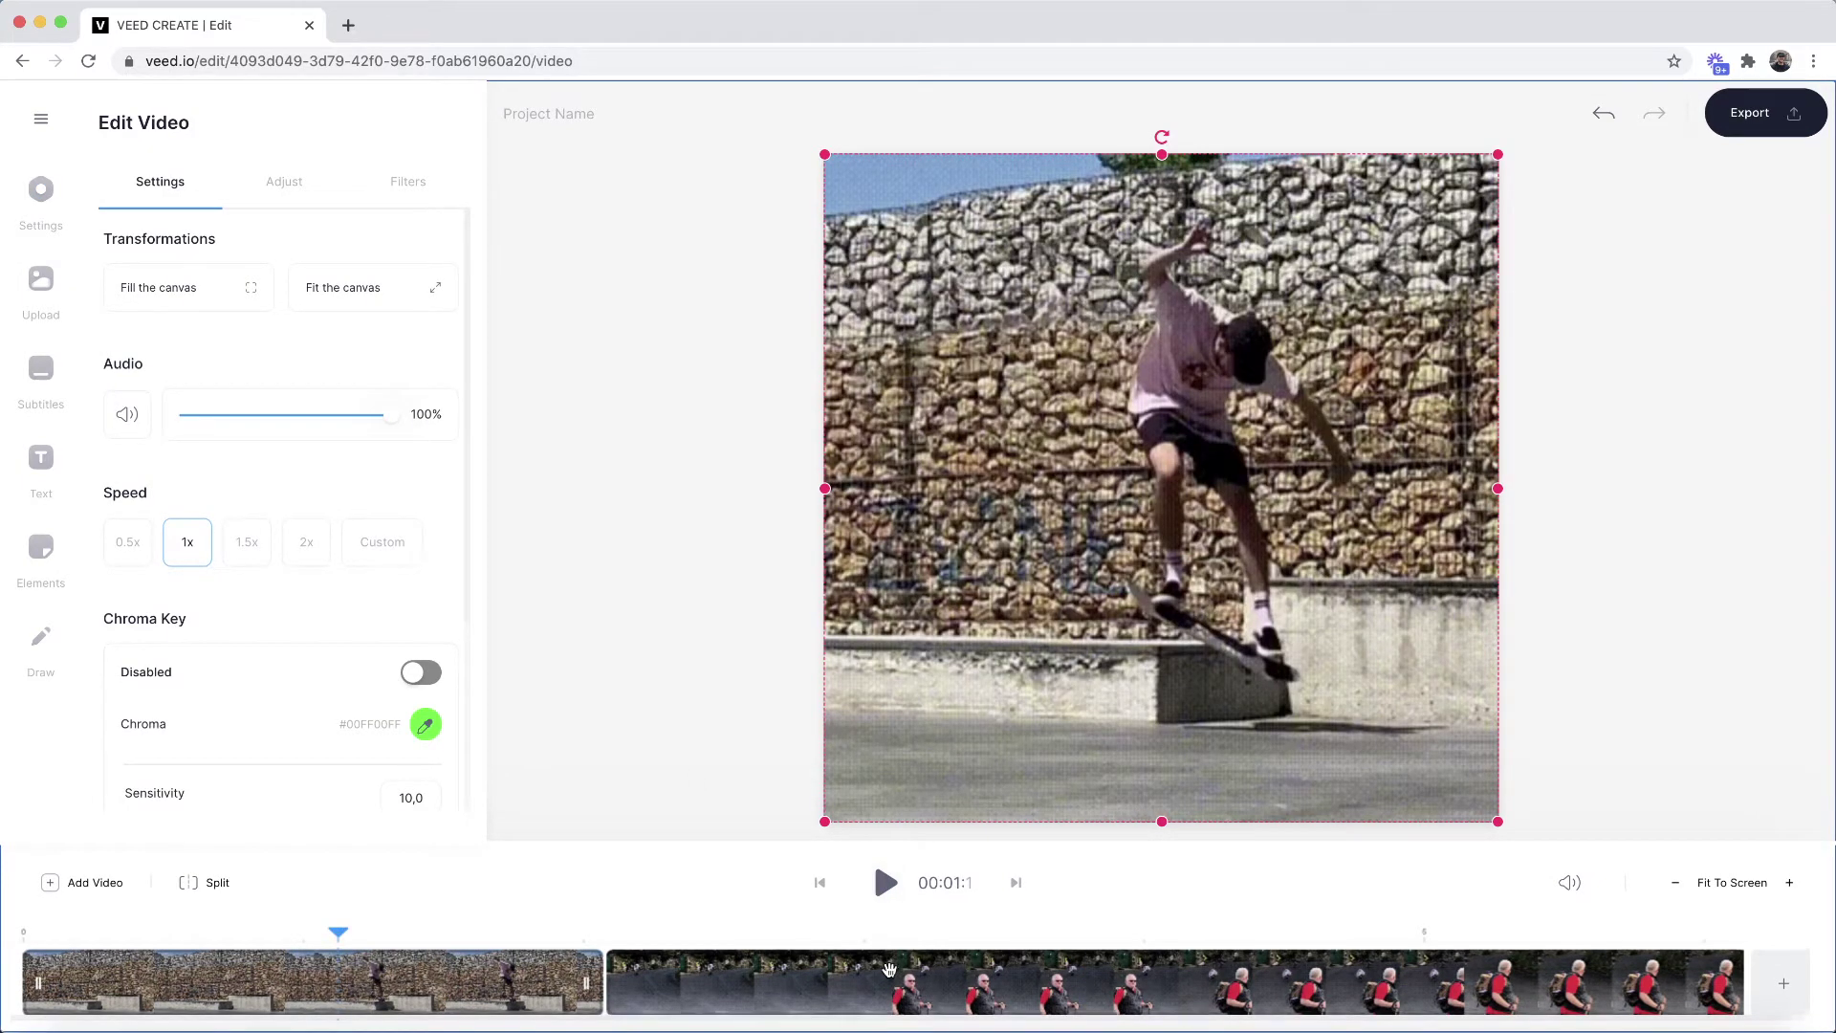
click(847, 934)
click(882, 974)
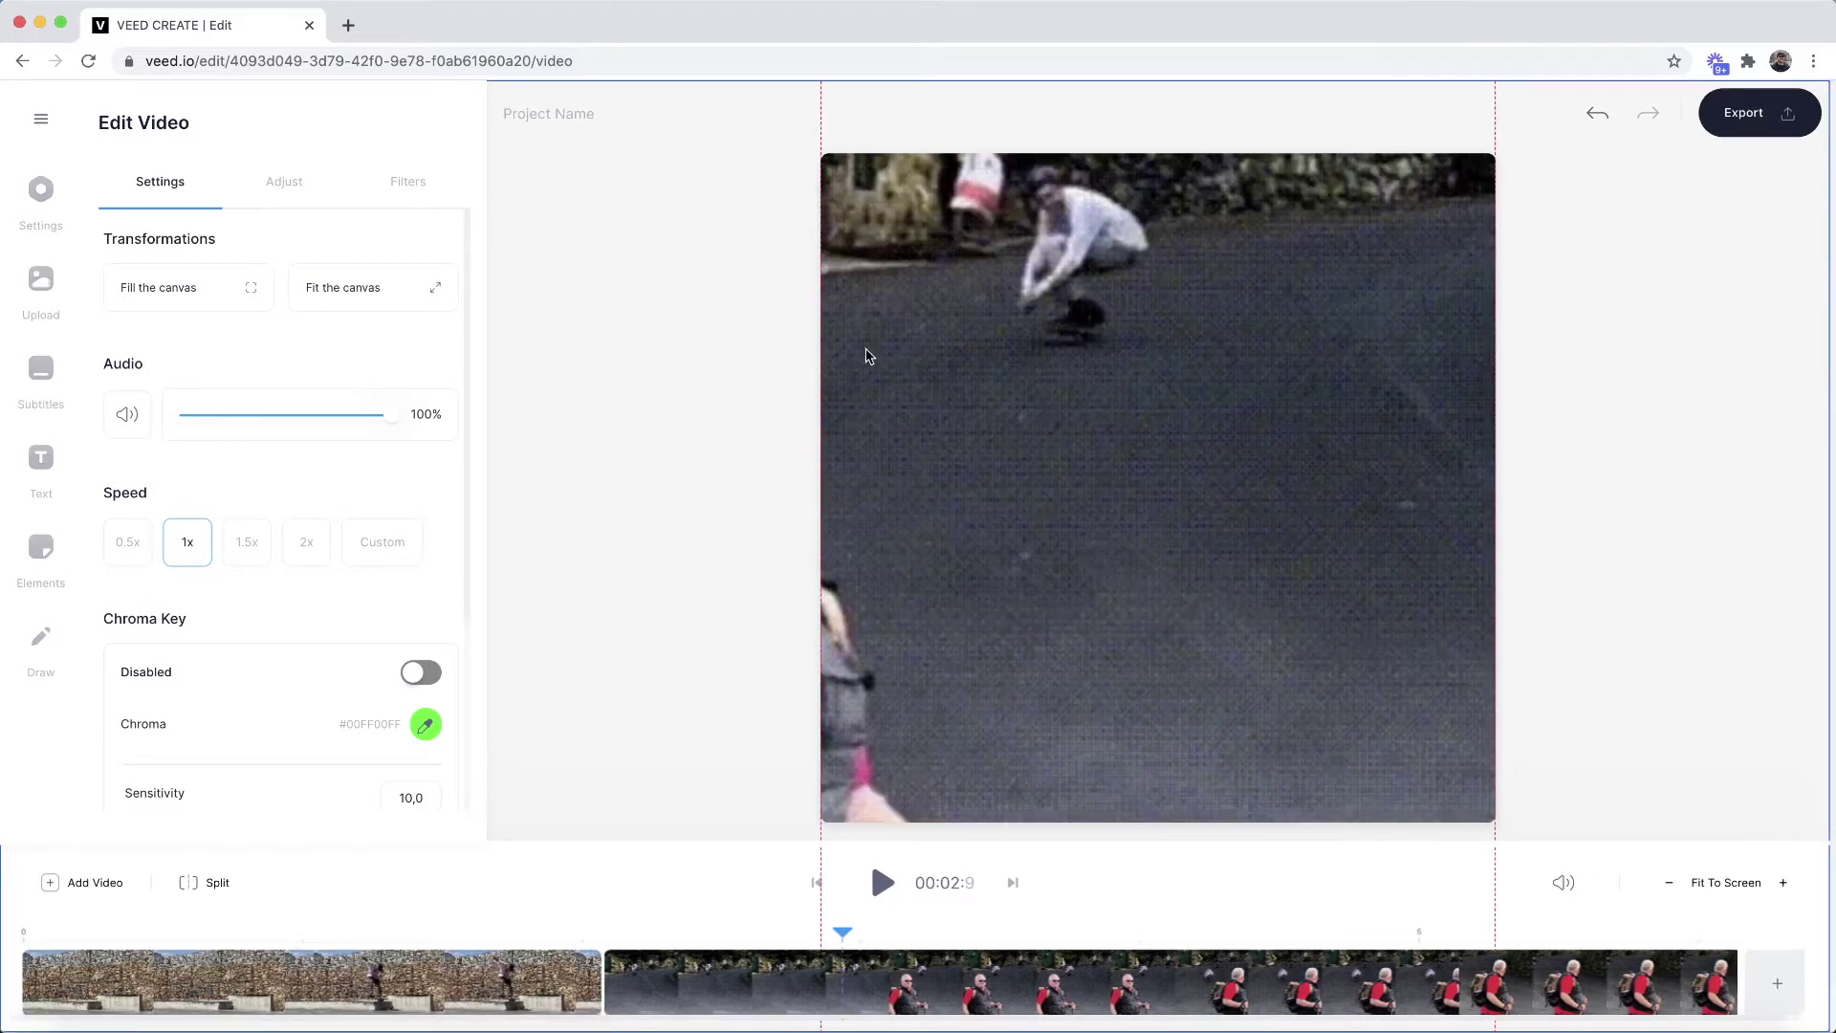
click(233, 306)
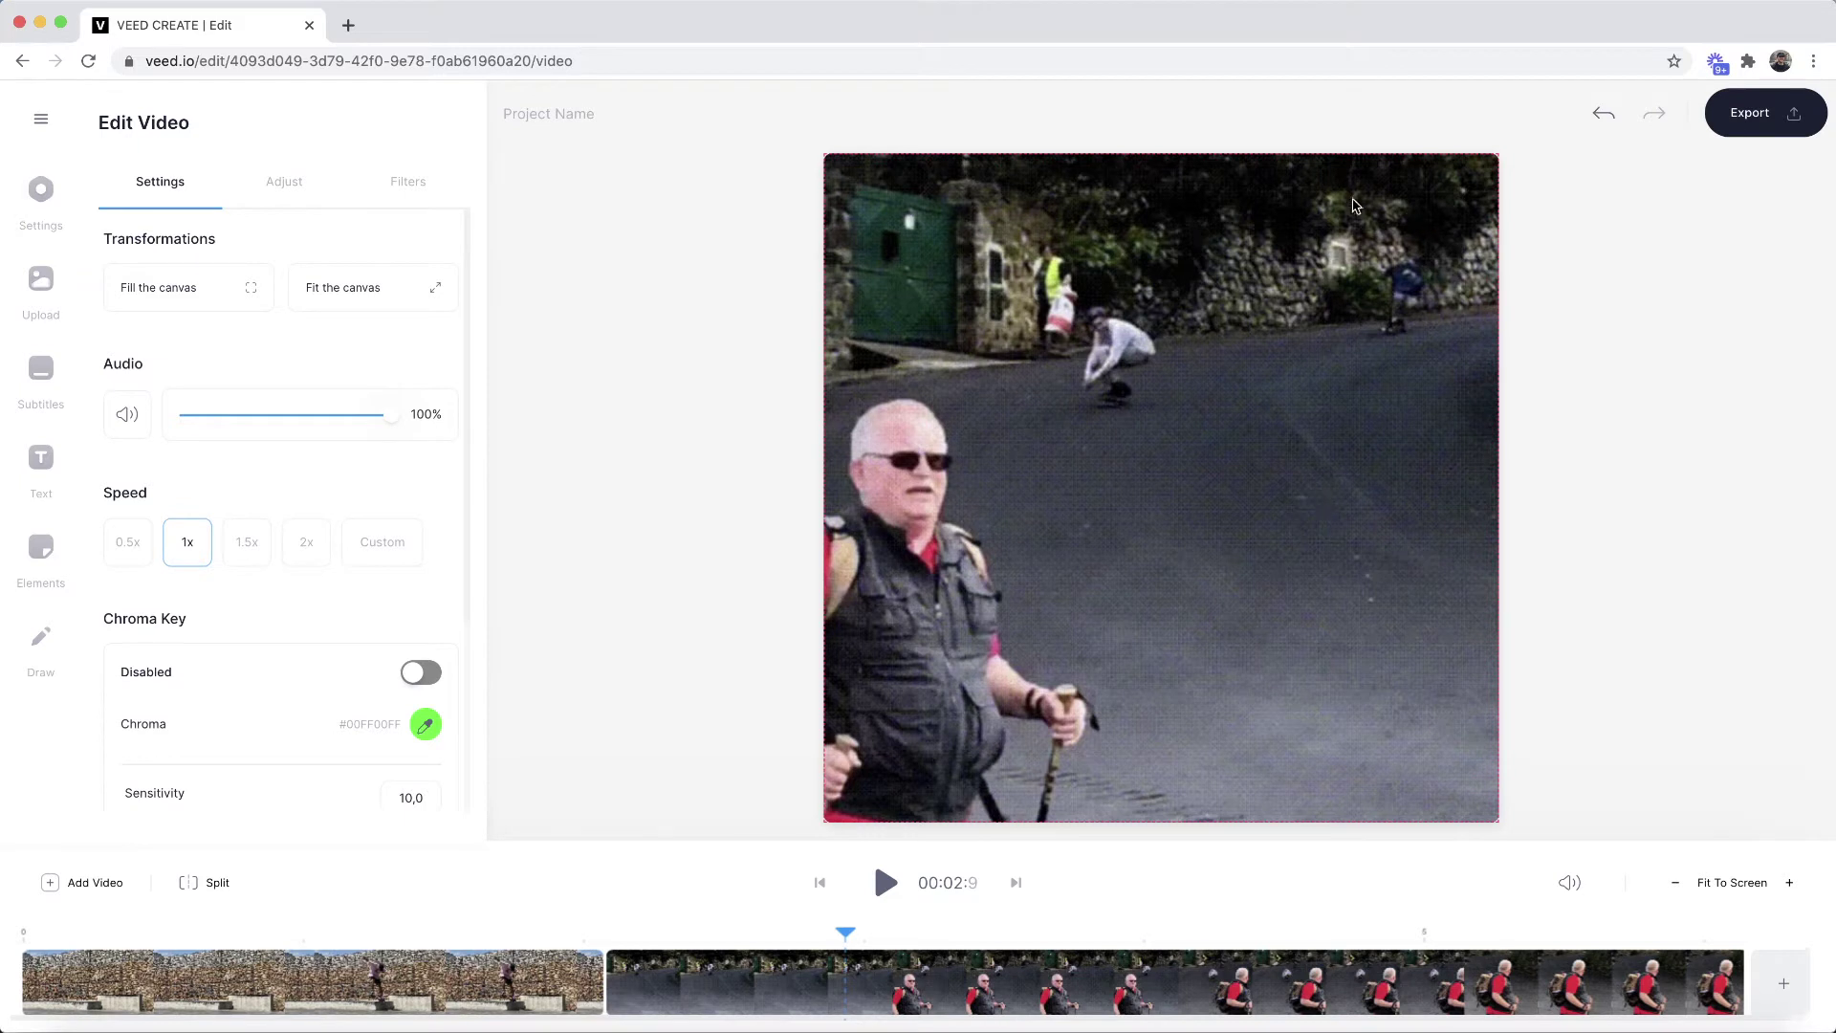
click(371, 929)
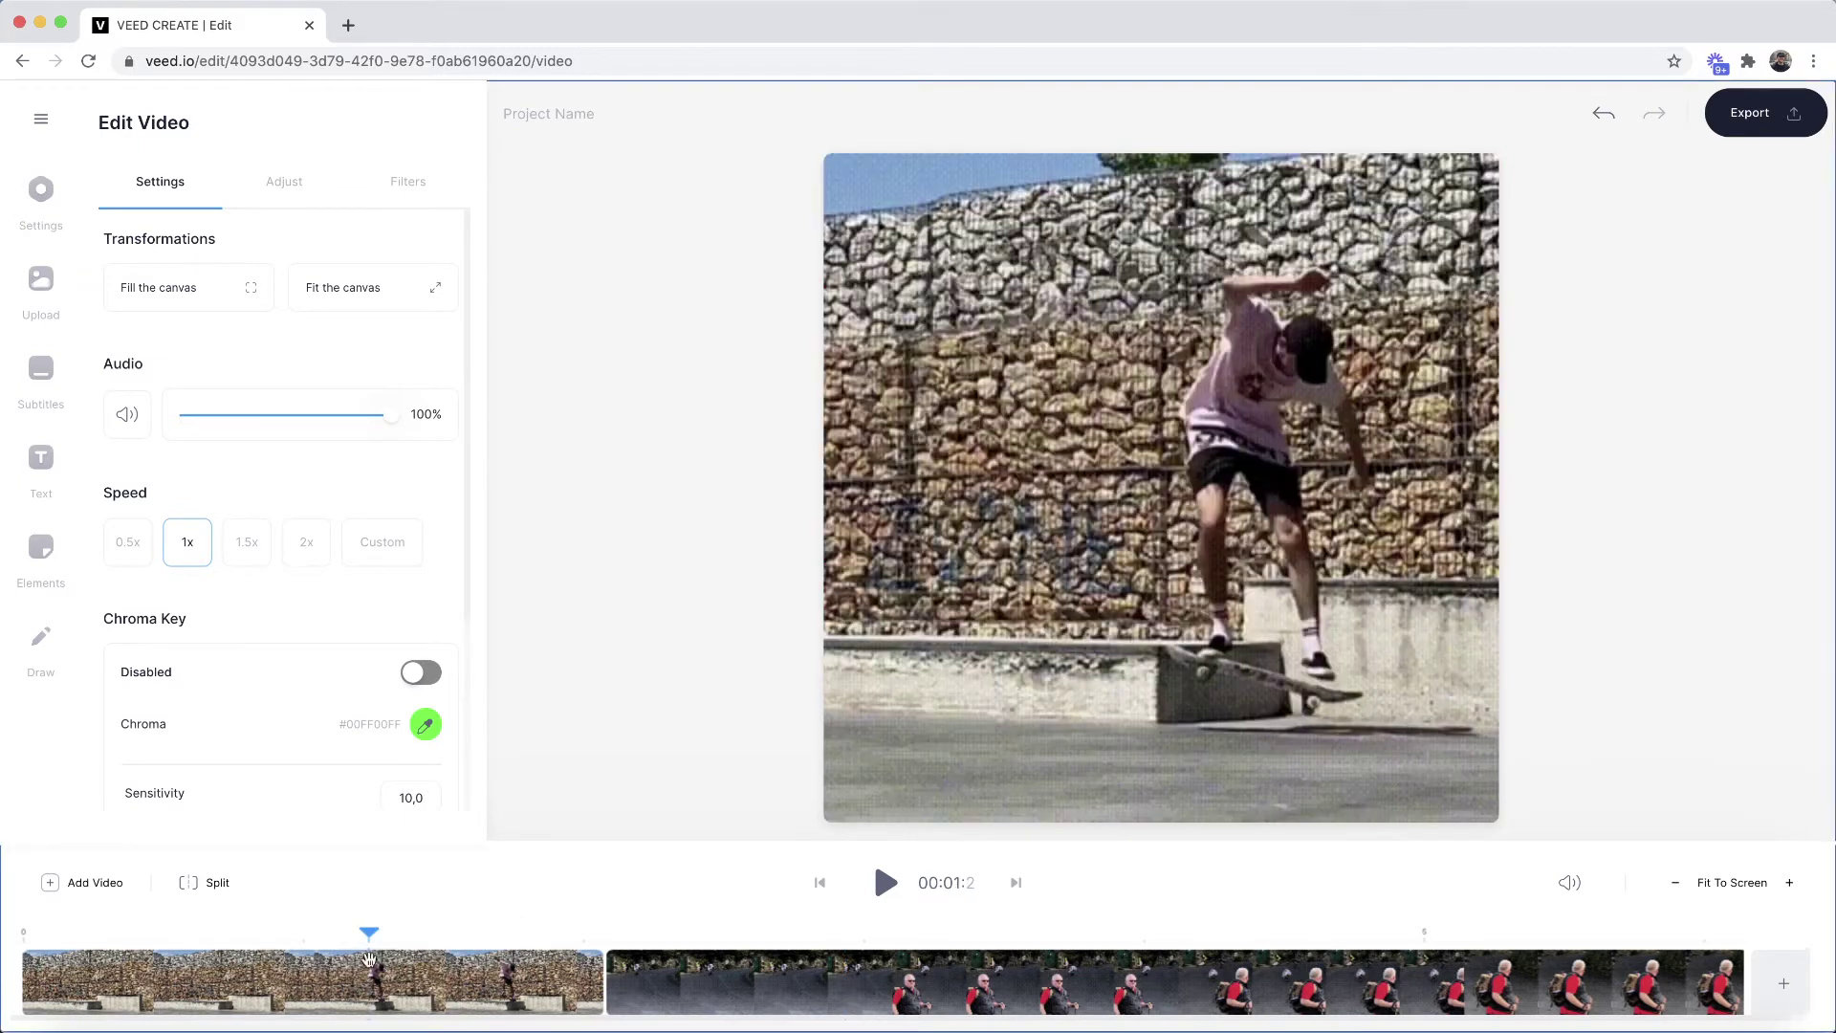
click(369, 983)
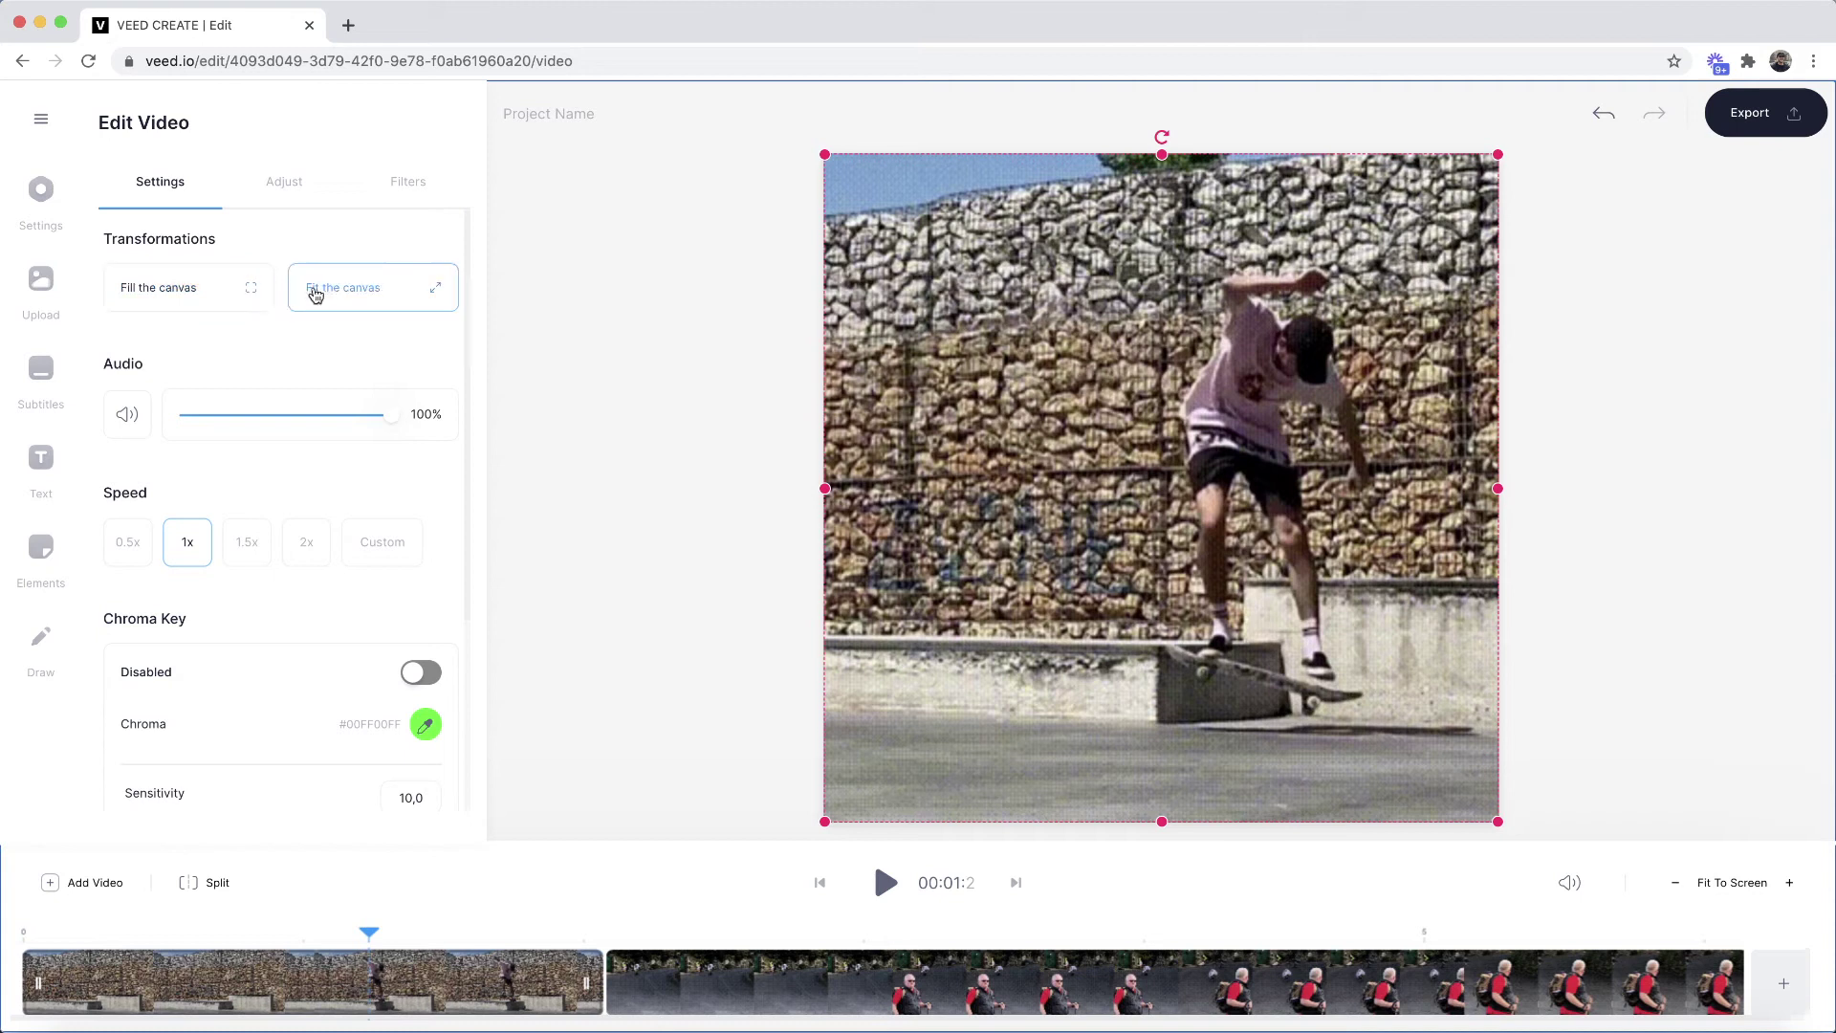
Toggle the skate clip between Fit and Fill, leaving it fitted with black bars
click(319, 295)
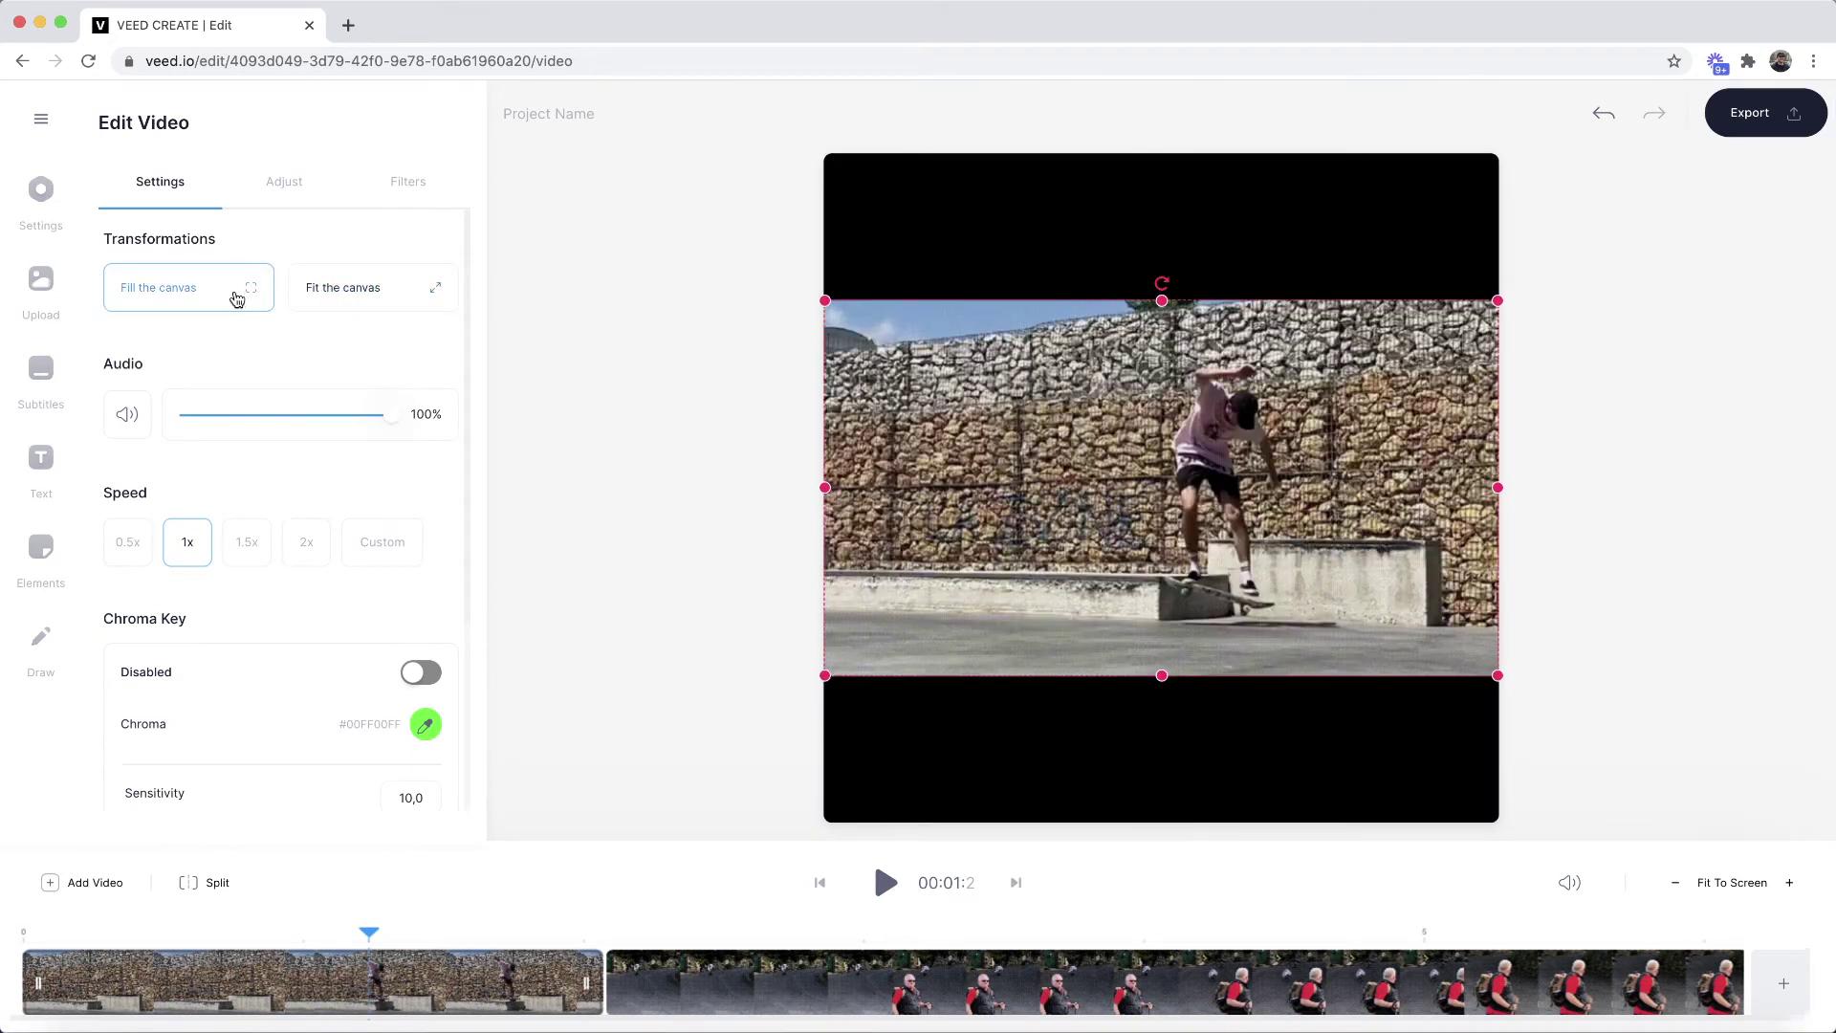
click(236, 299)
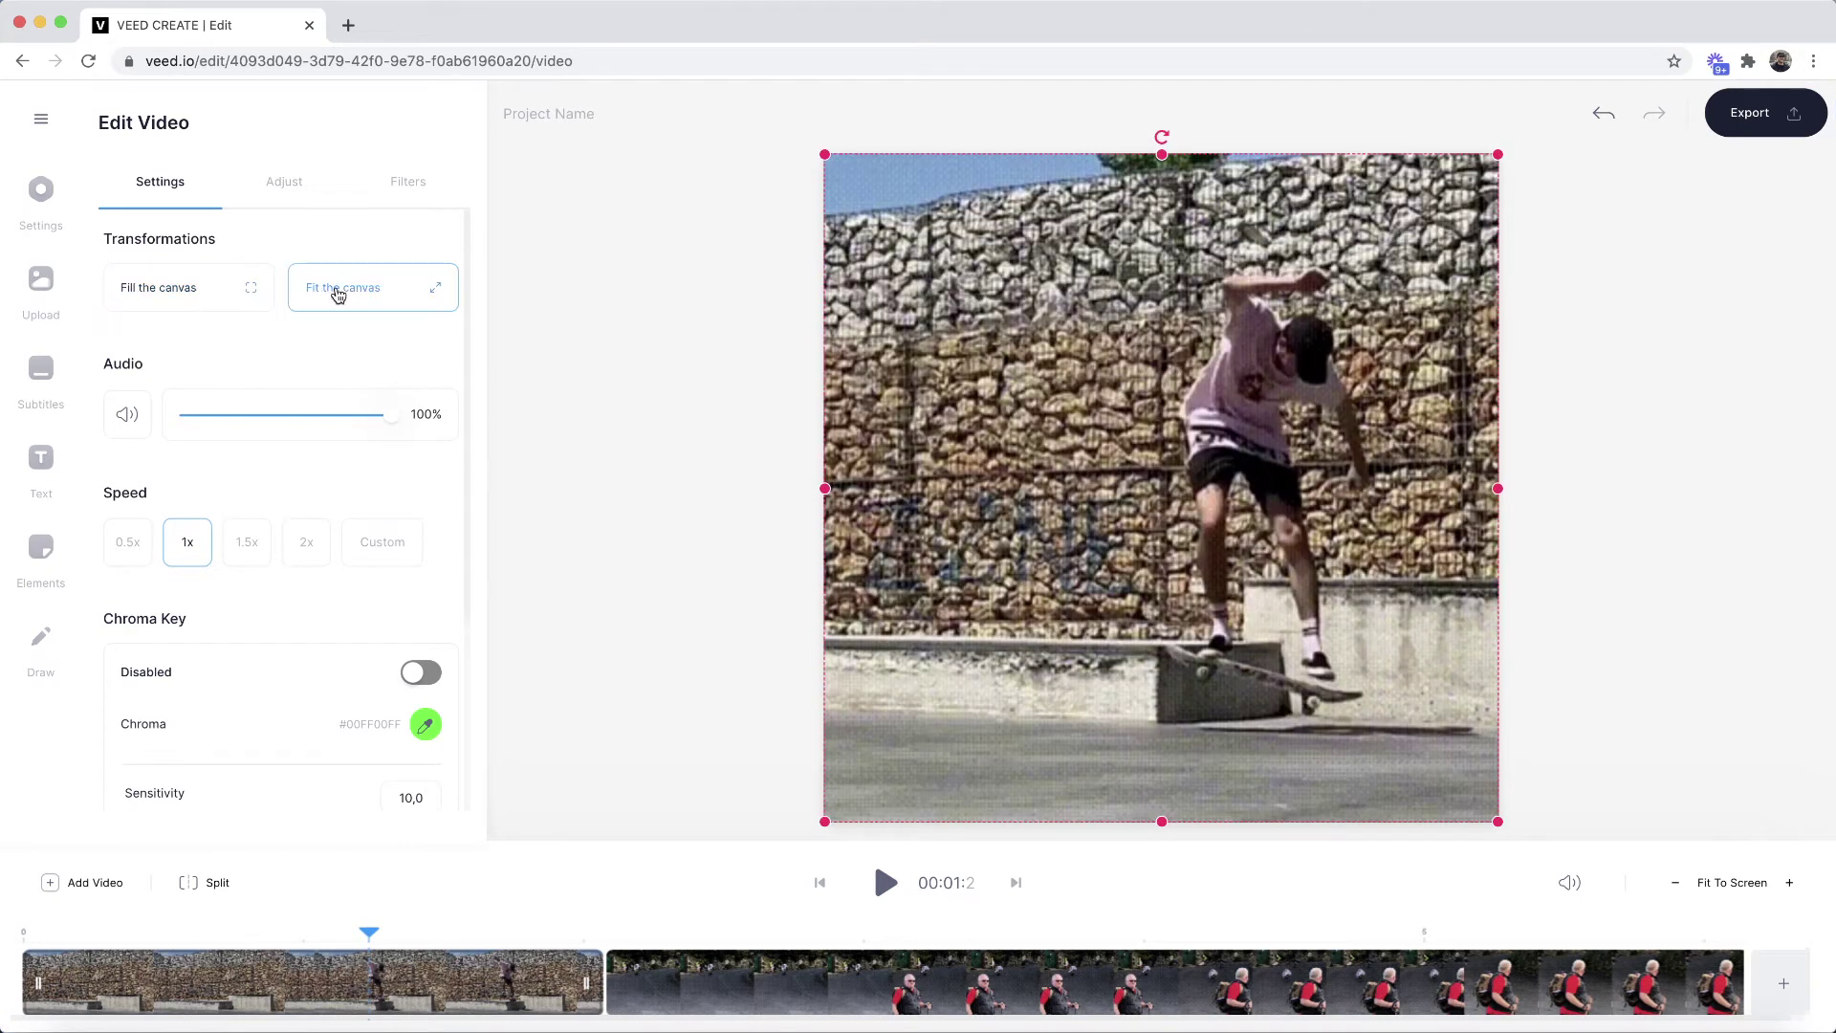
click(338, 295)
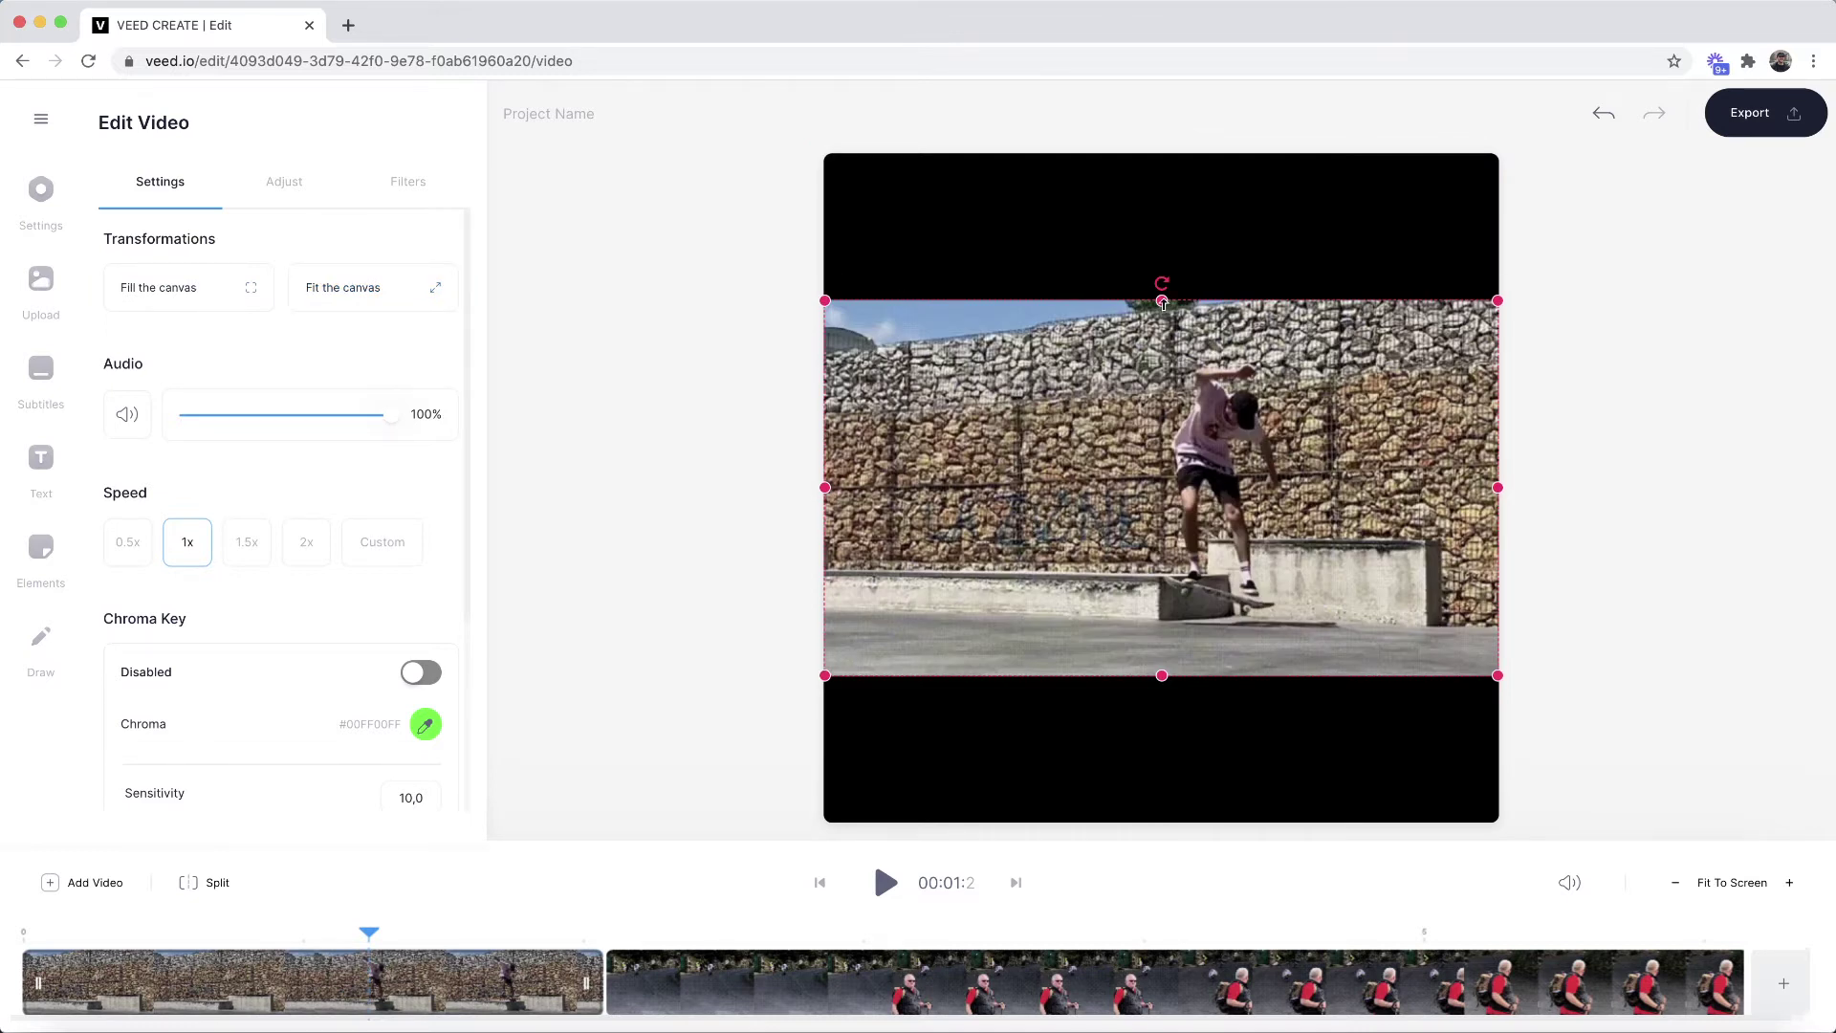
Stretch the skate clip's top and bottom edges over the black bars and shift it sideways
drag(1163, 304, 1159, 156)
drag(1161, 674, 1158, 819)
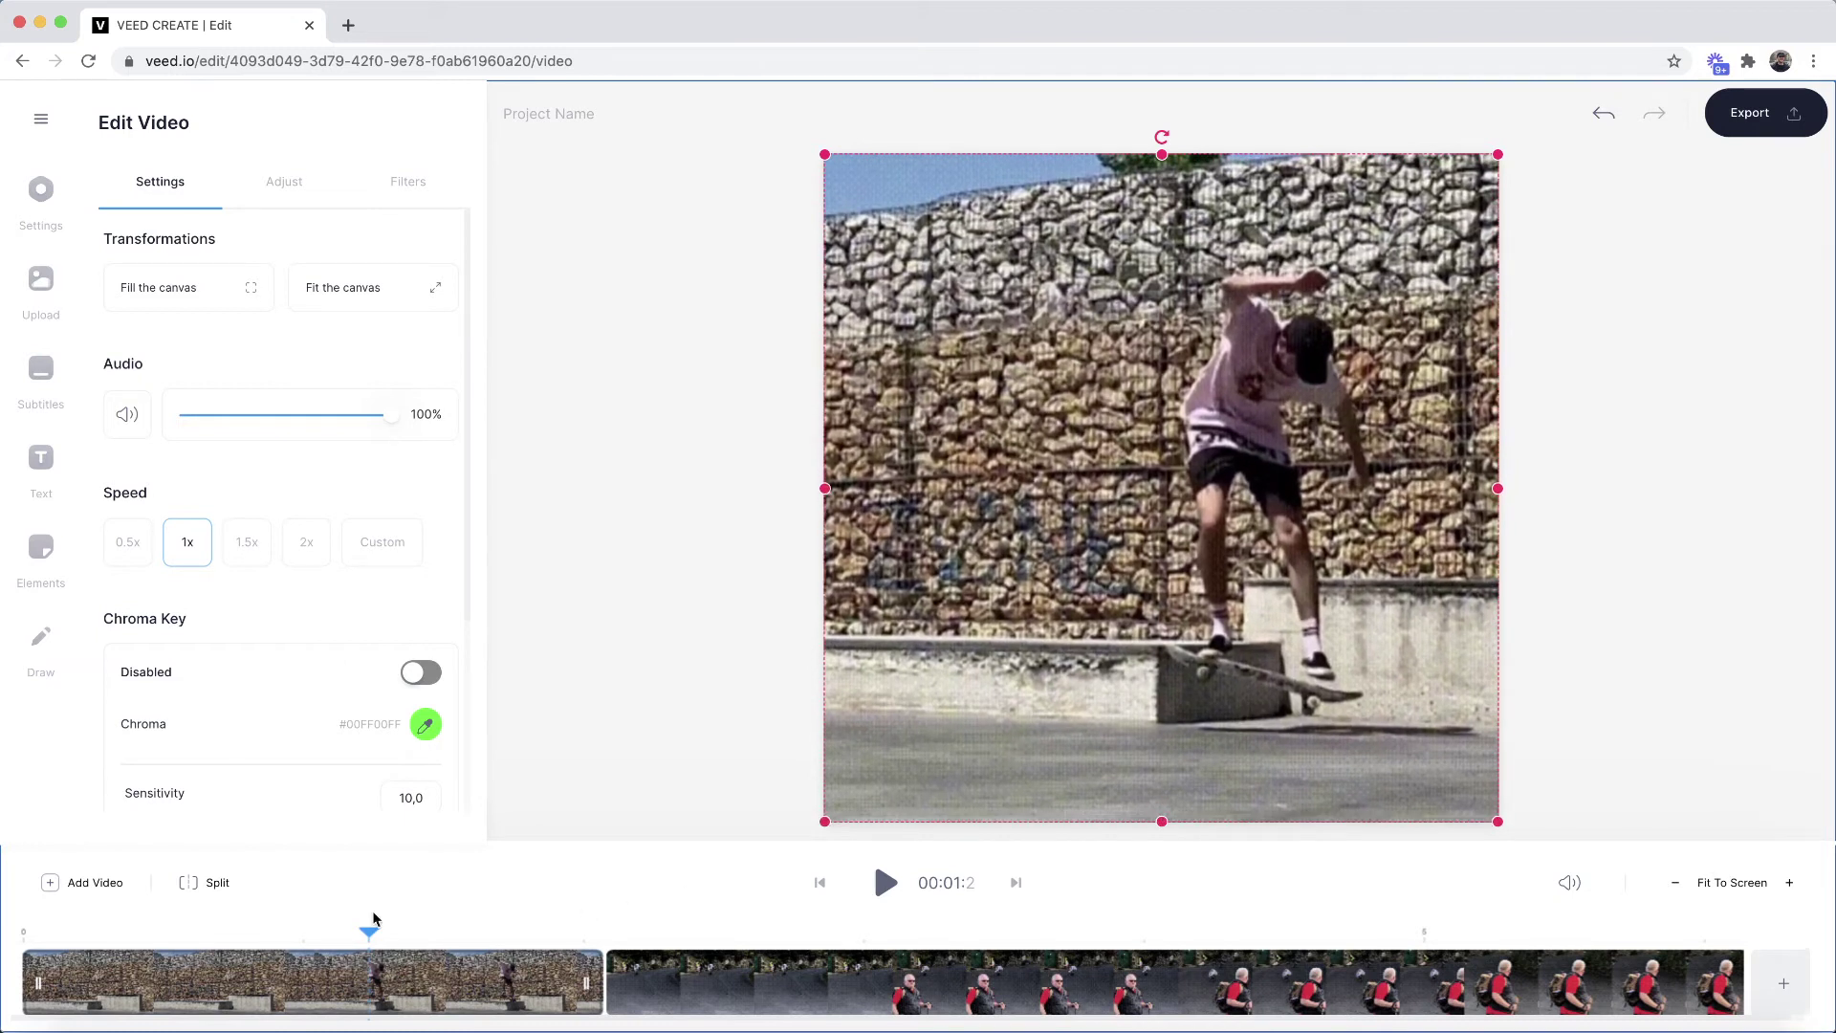
click(230, 930)
drag(230, 930, 172, 930)
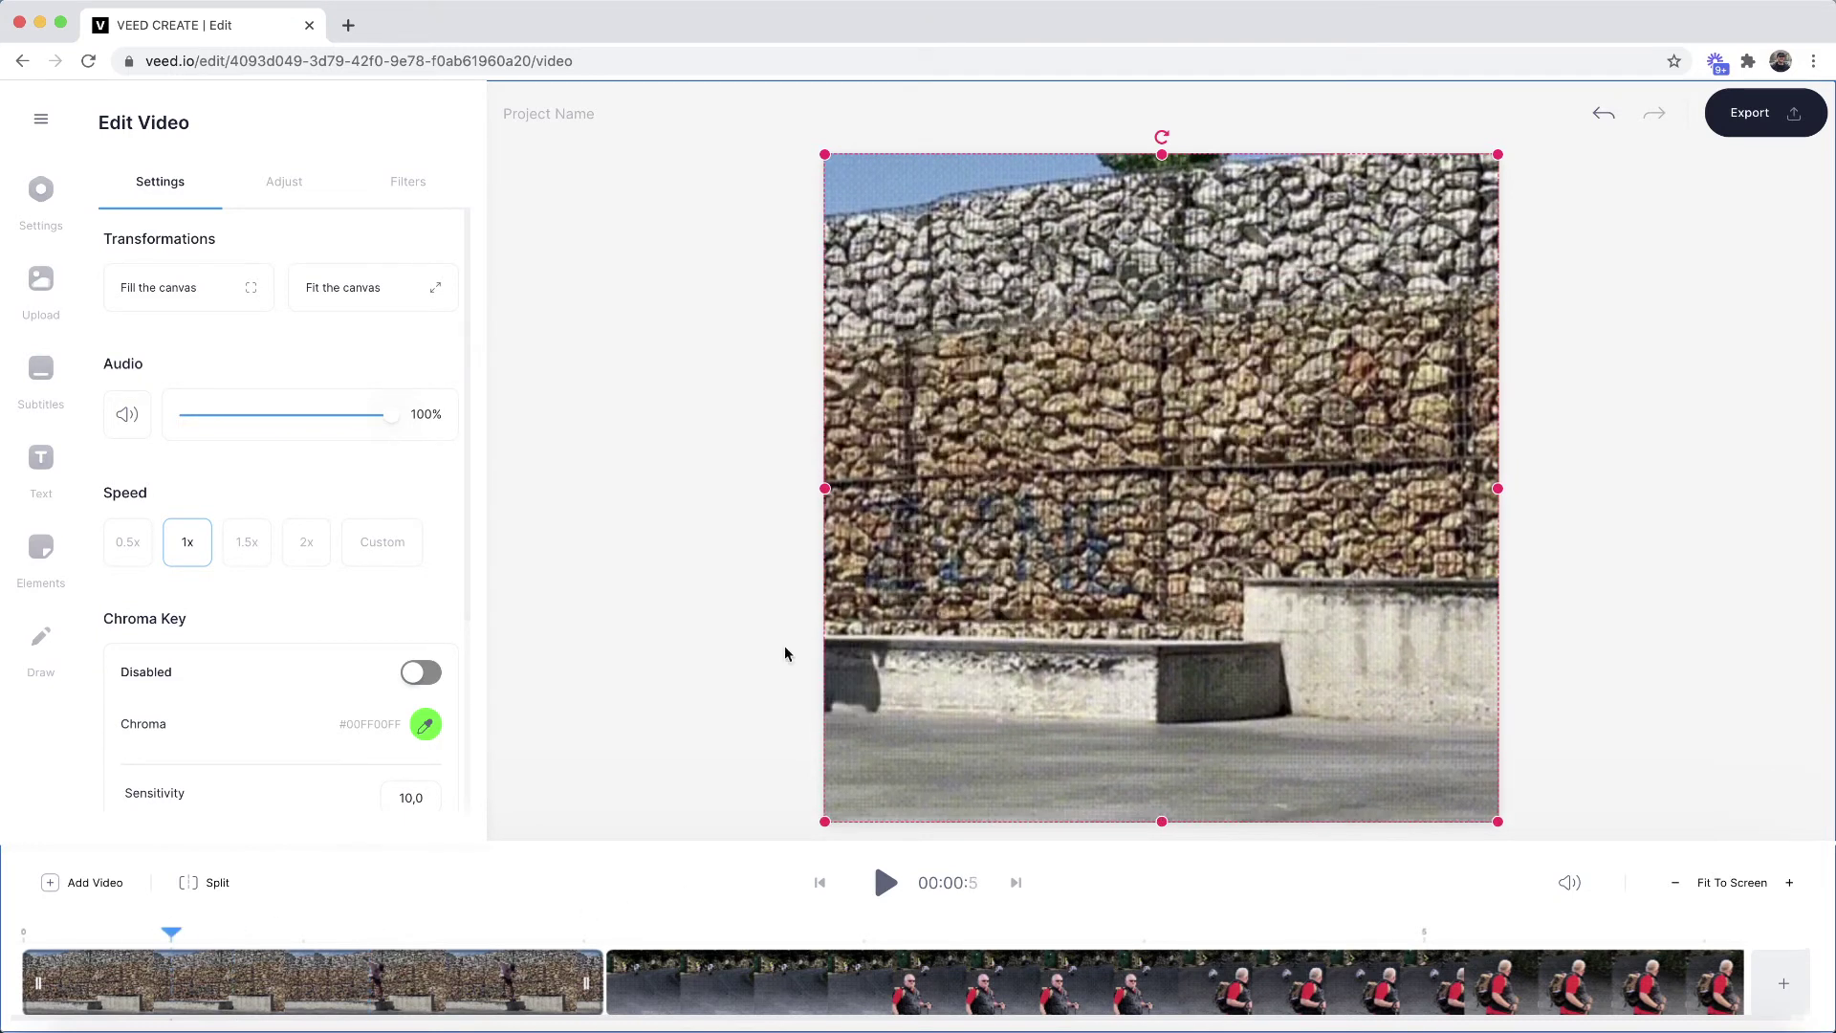
drag(994, 581, 828, 507)
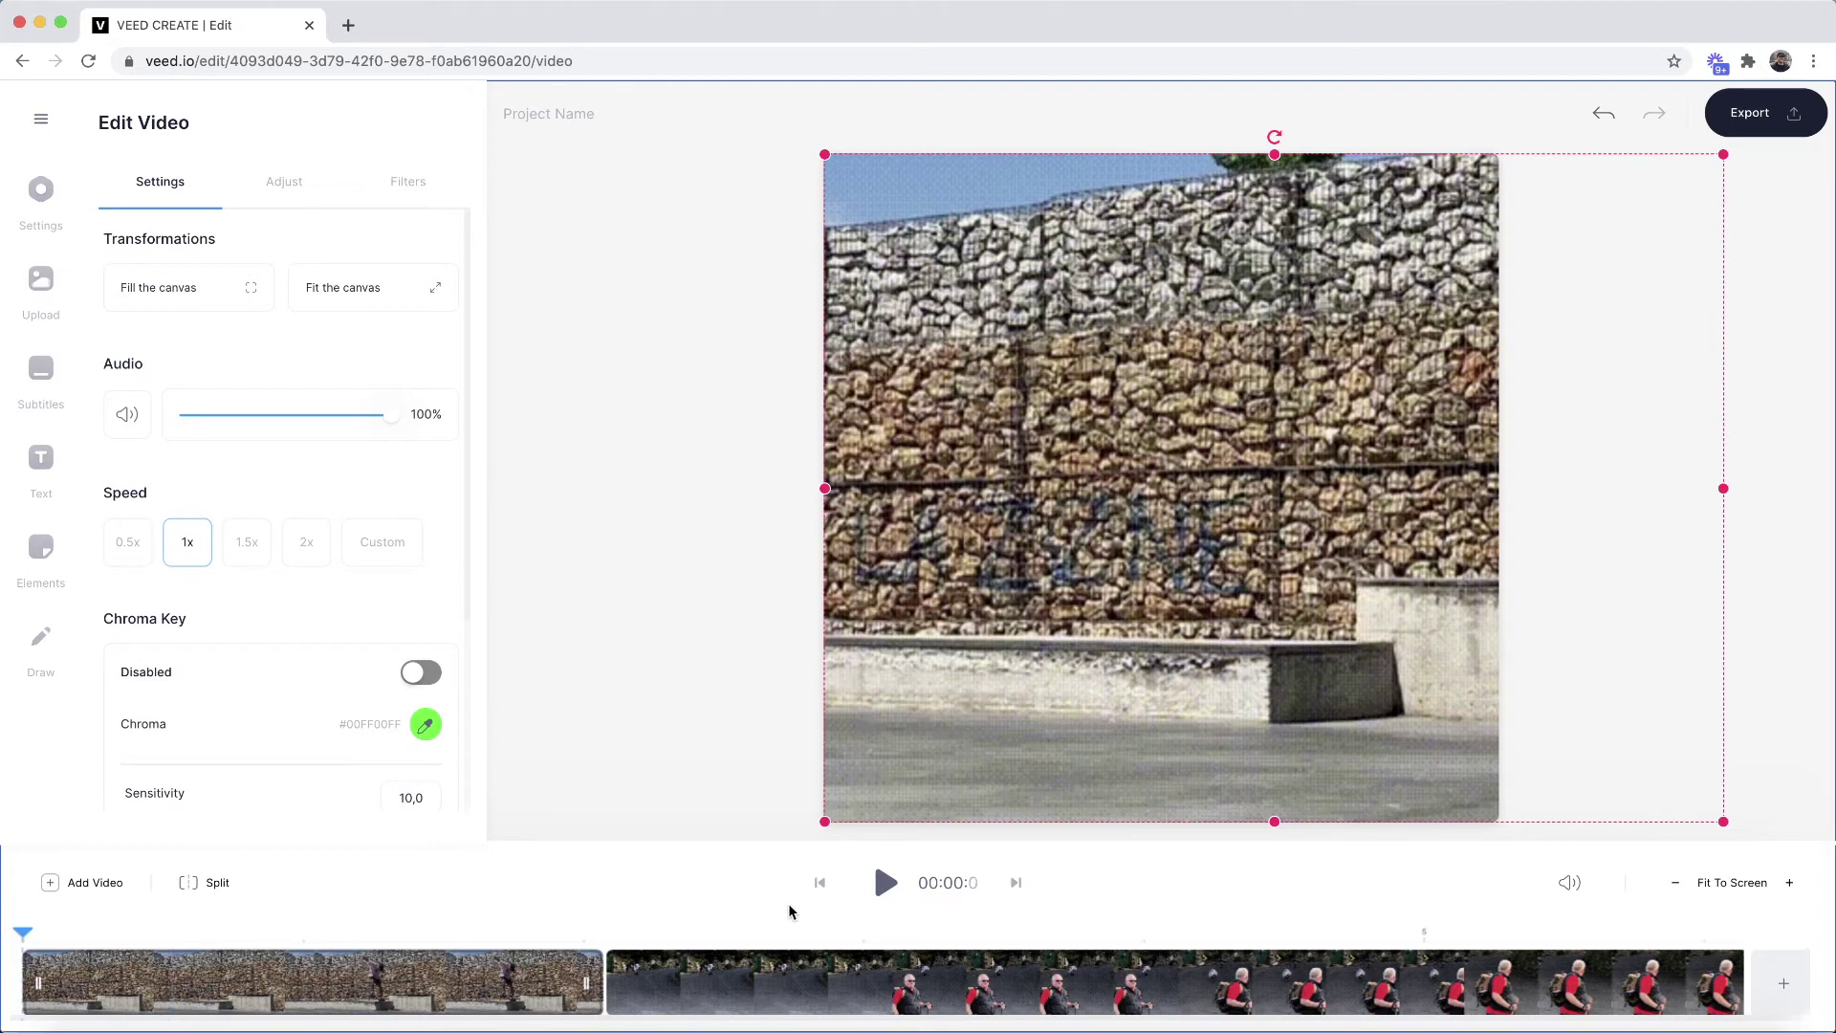
Preview the skate clip and split it at the chosen cut point, about 1.4 seconds
click(877, 883)
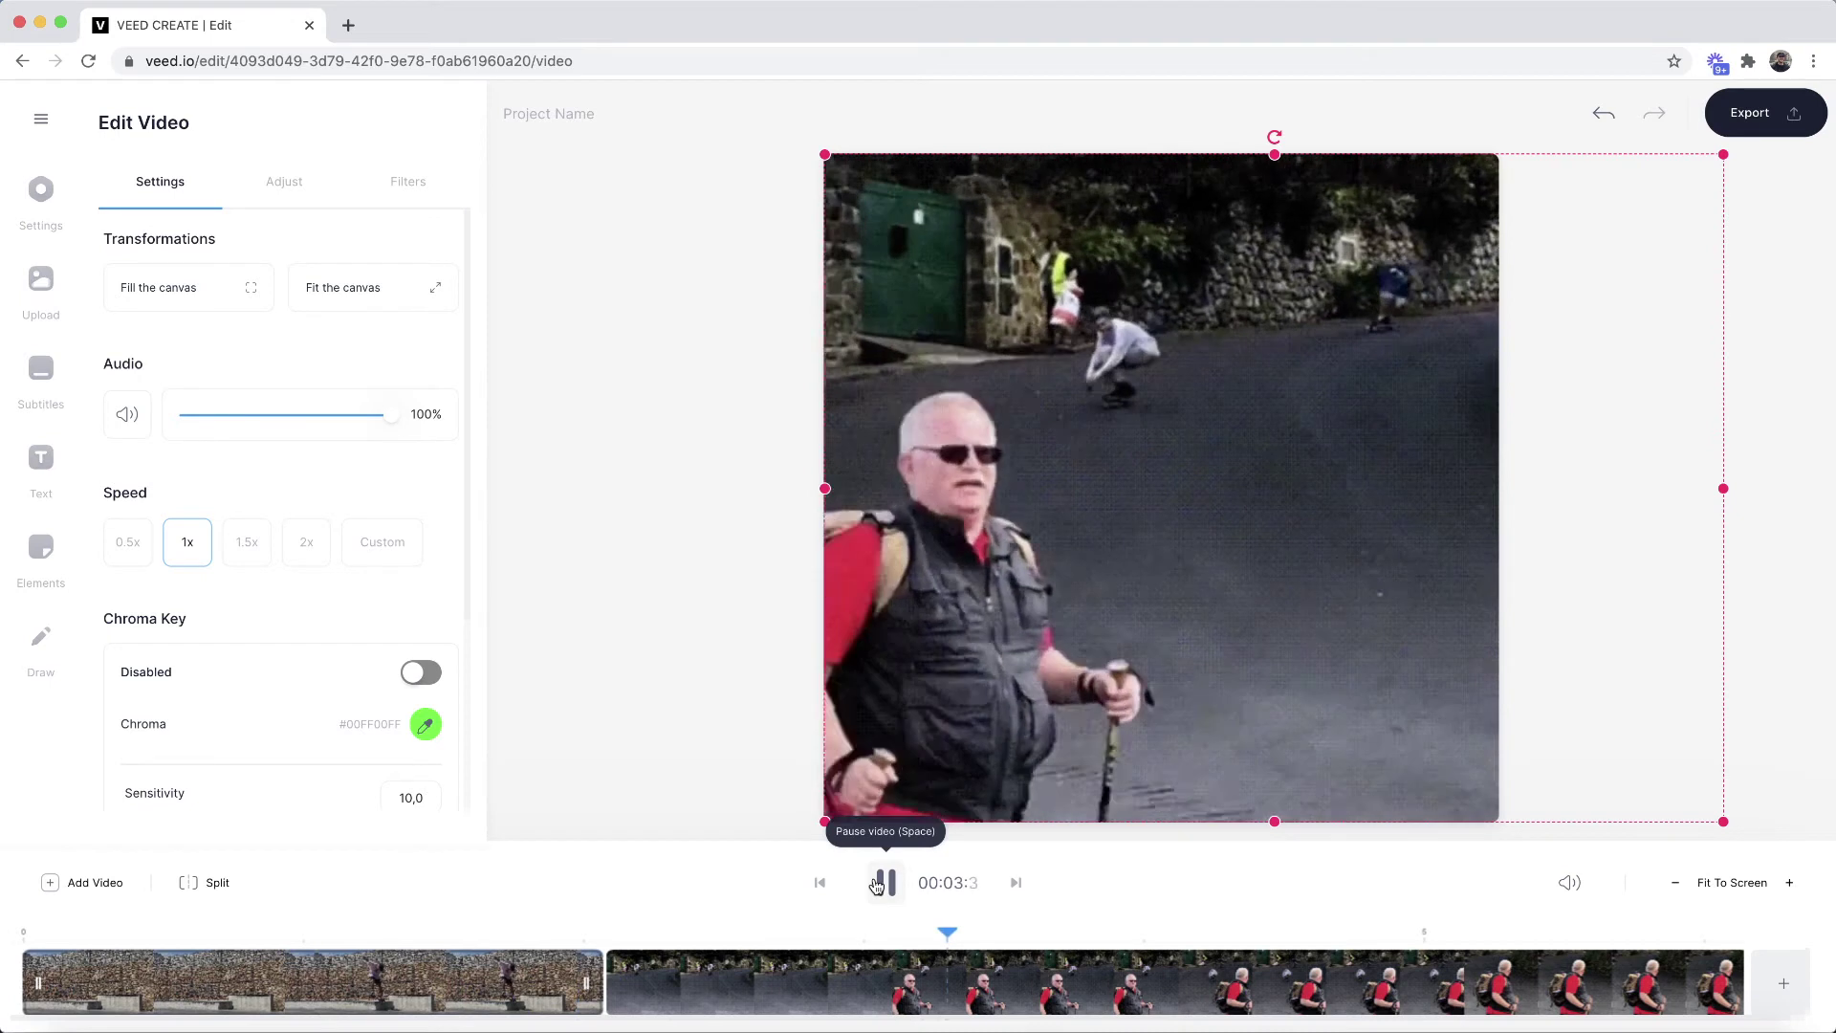
click(876, 884)
click(442, 924)
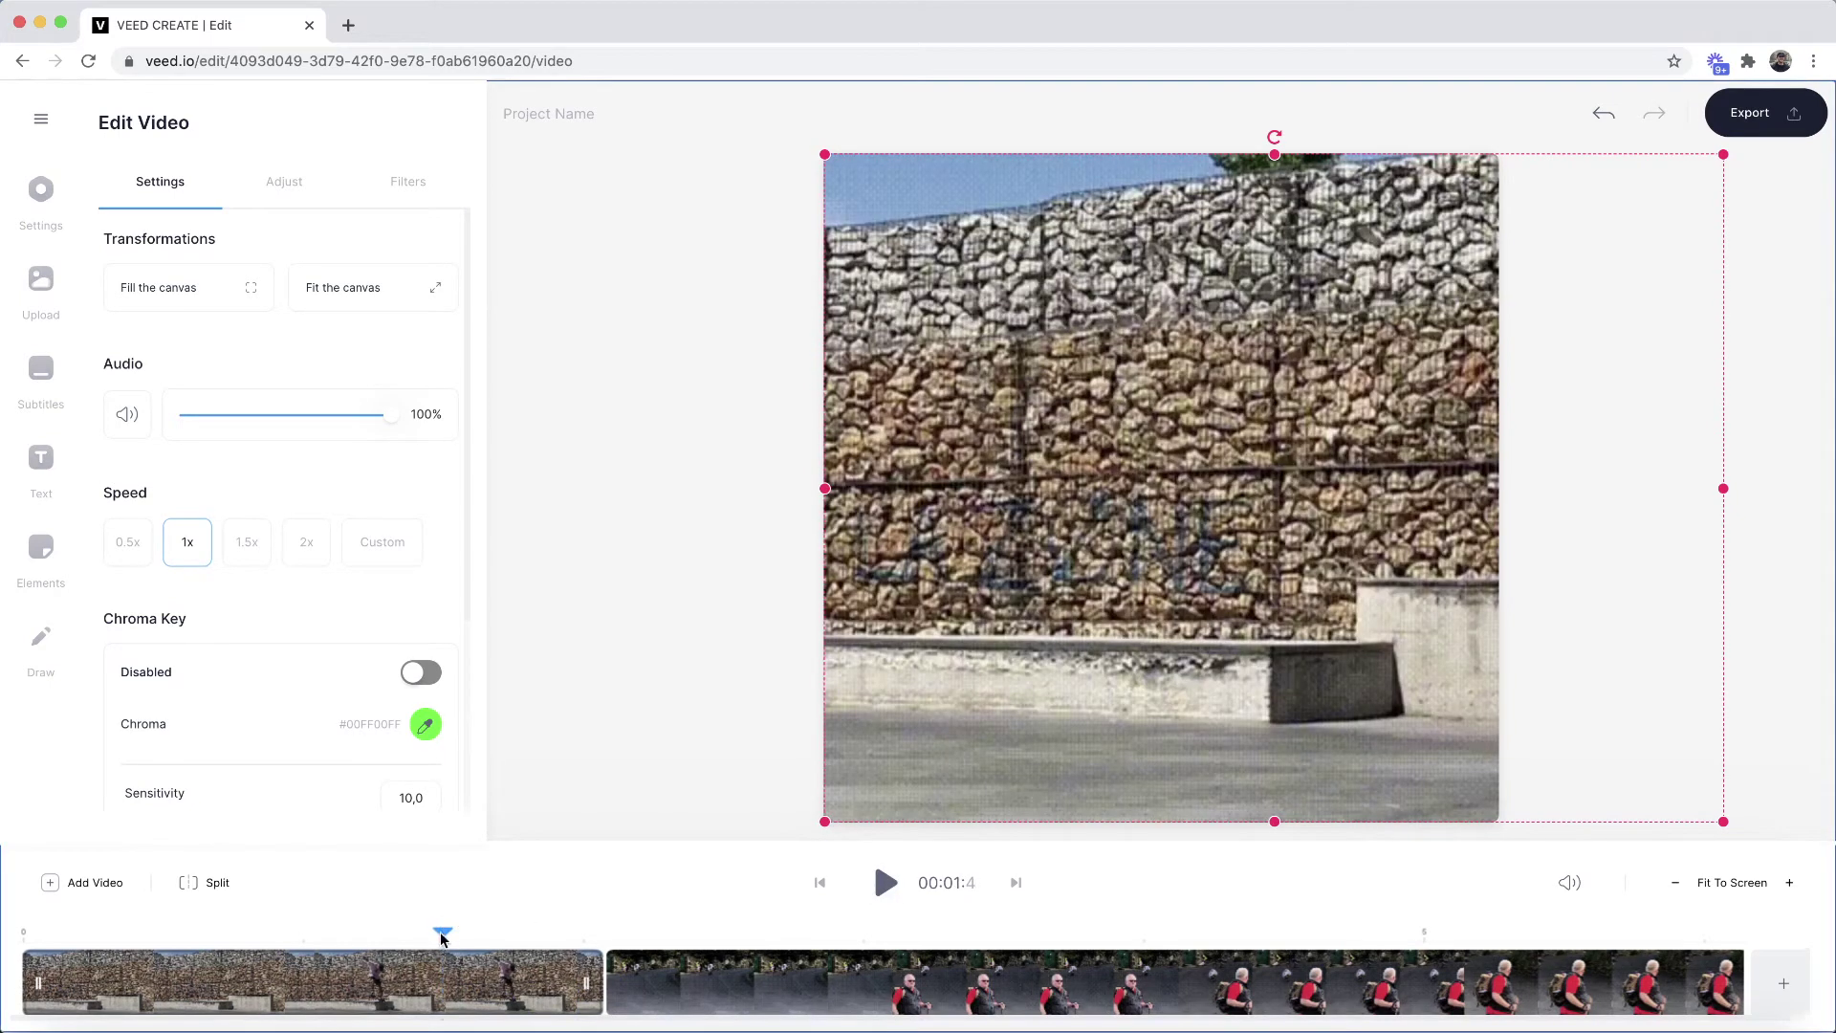
mouse_move(410, 934)
mouse_down()
mouse_move(268, 938)
mouse_move(440, 933)
mouse_up()
click(237, 893)
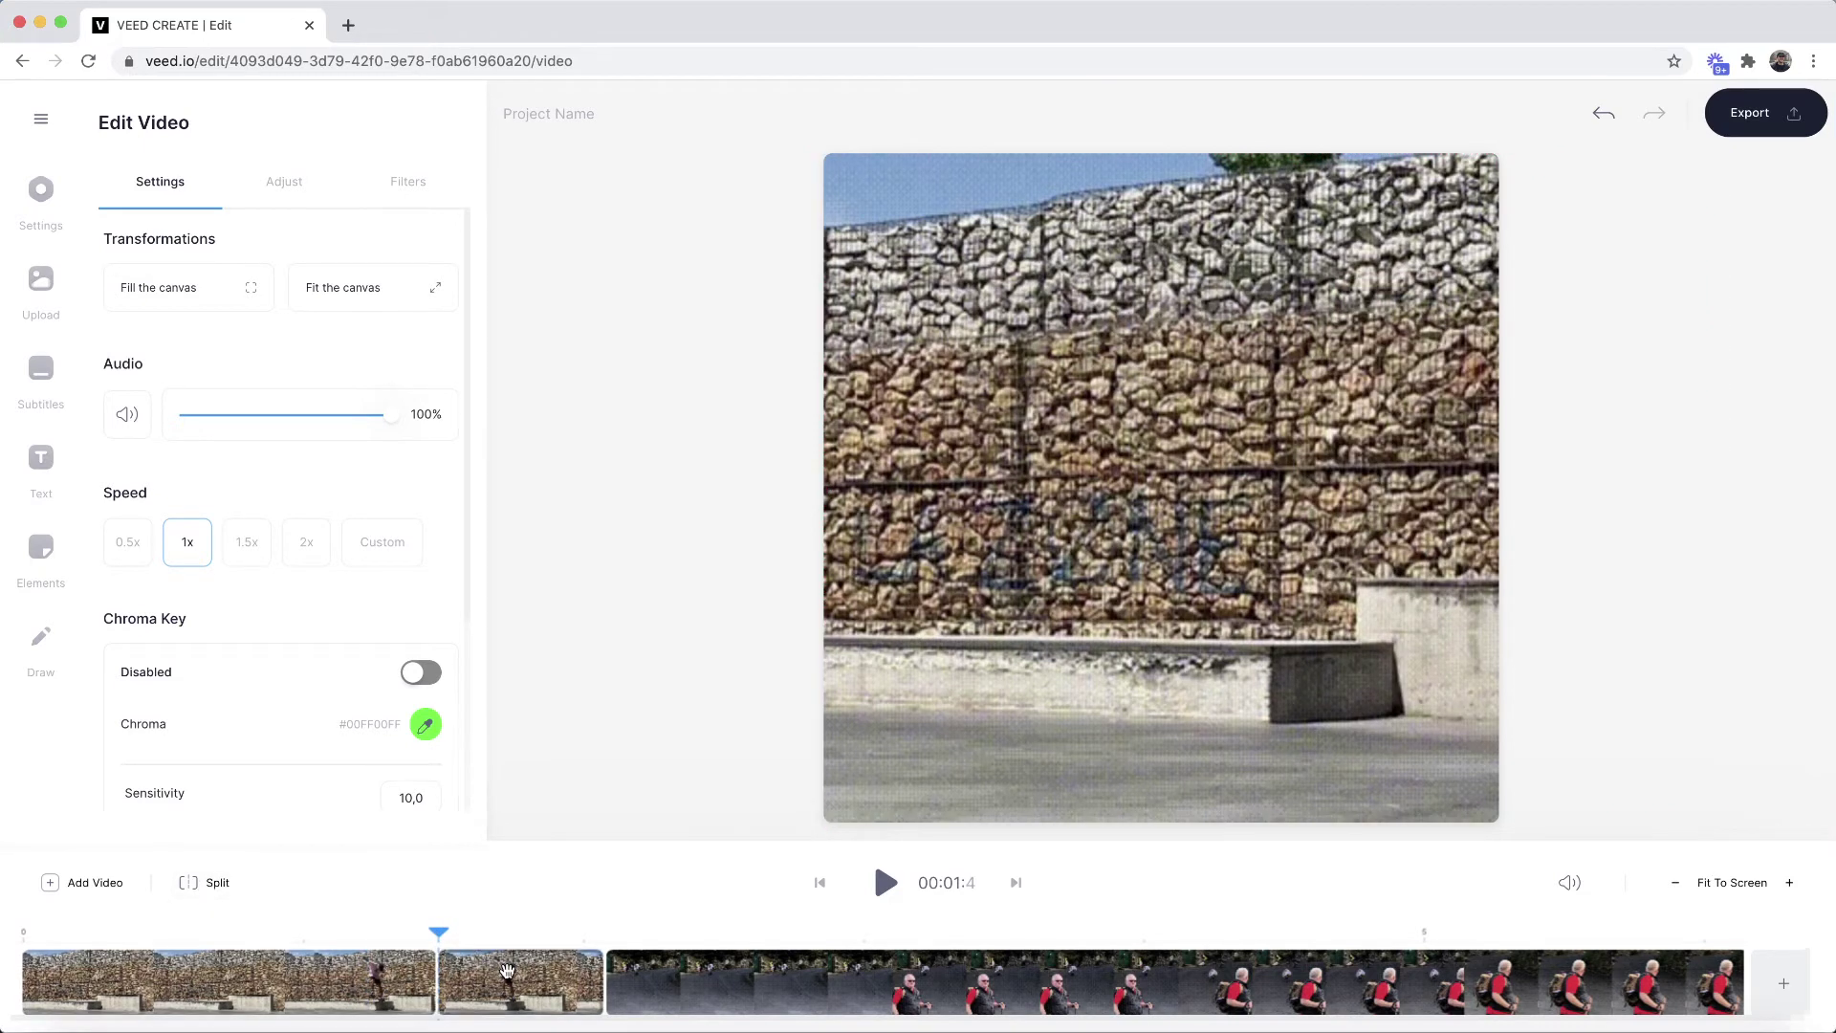
Delete the trailing piece and slide Downhill.gif left to close the gap
right_click(507, 971)
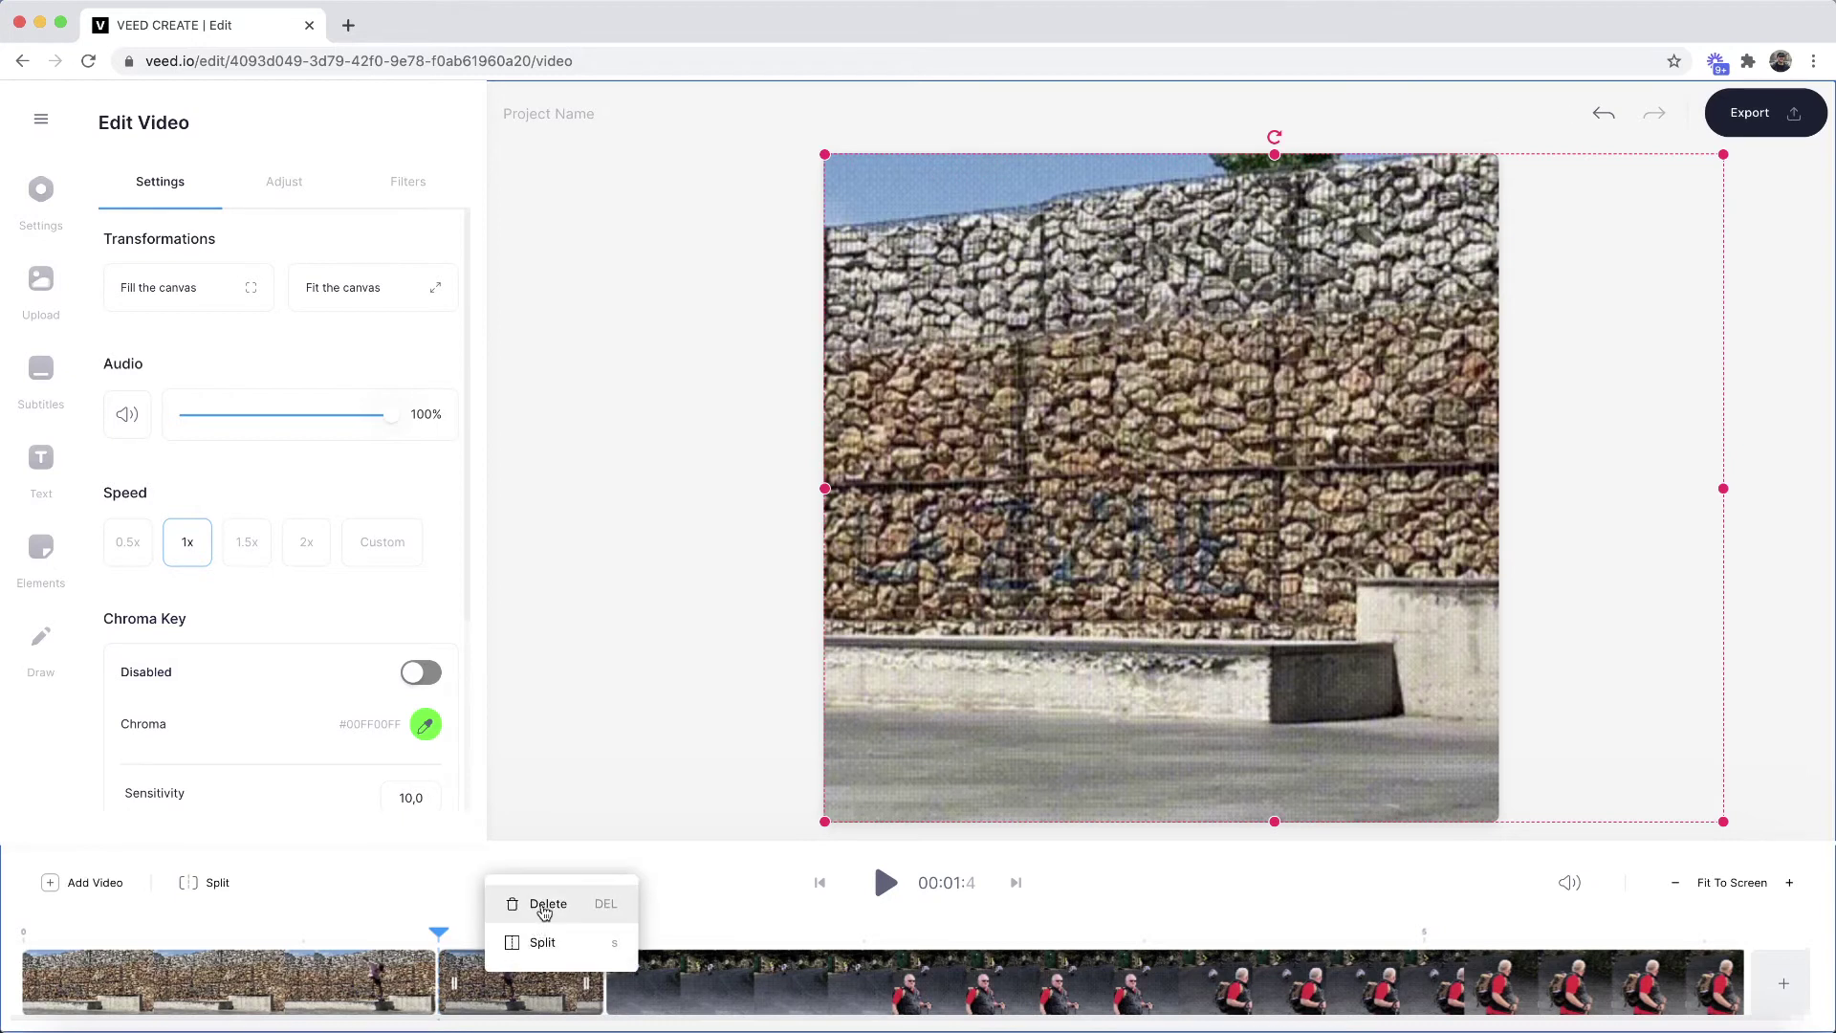
click(542, 910)
drag(772, 973, 676, 985)
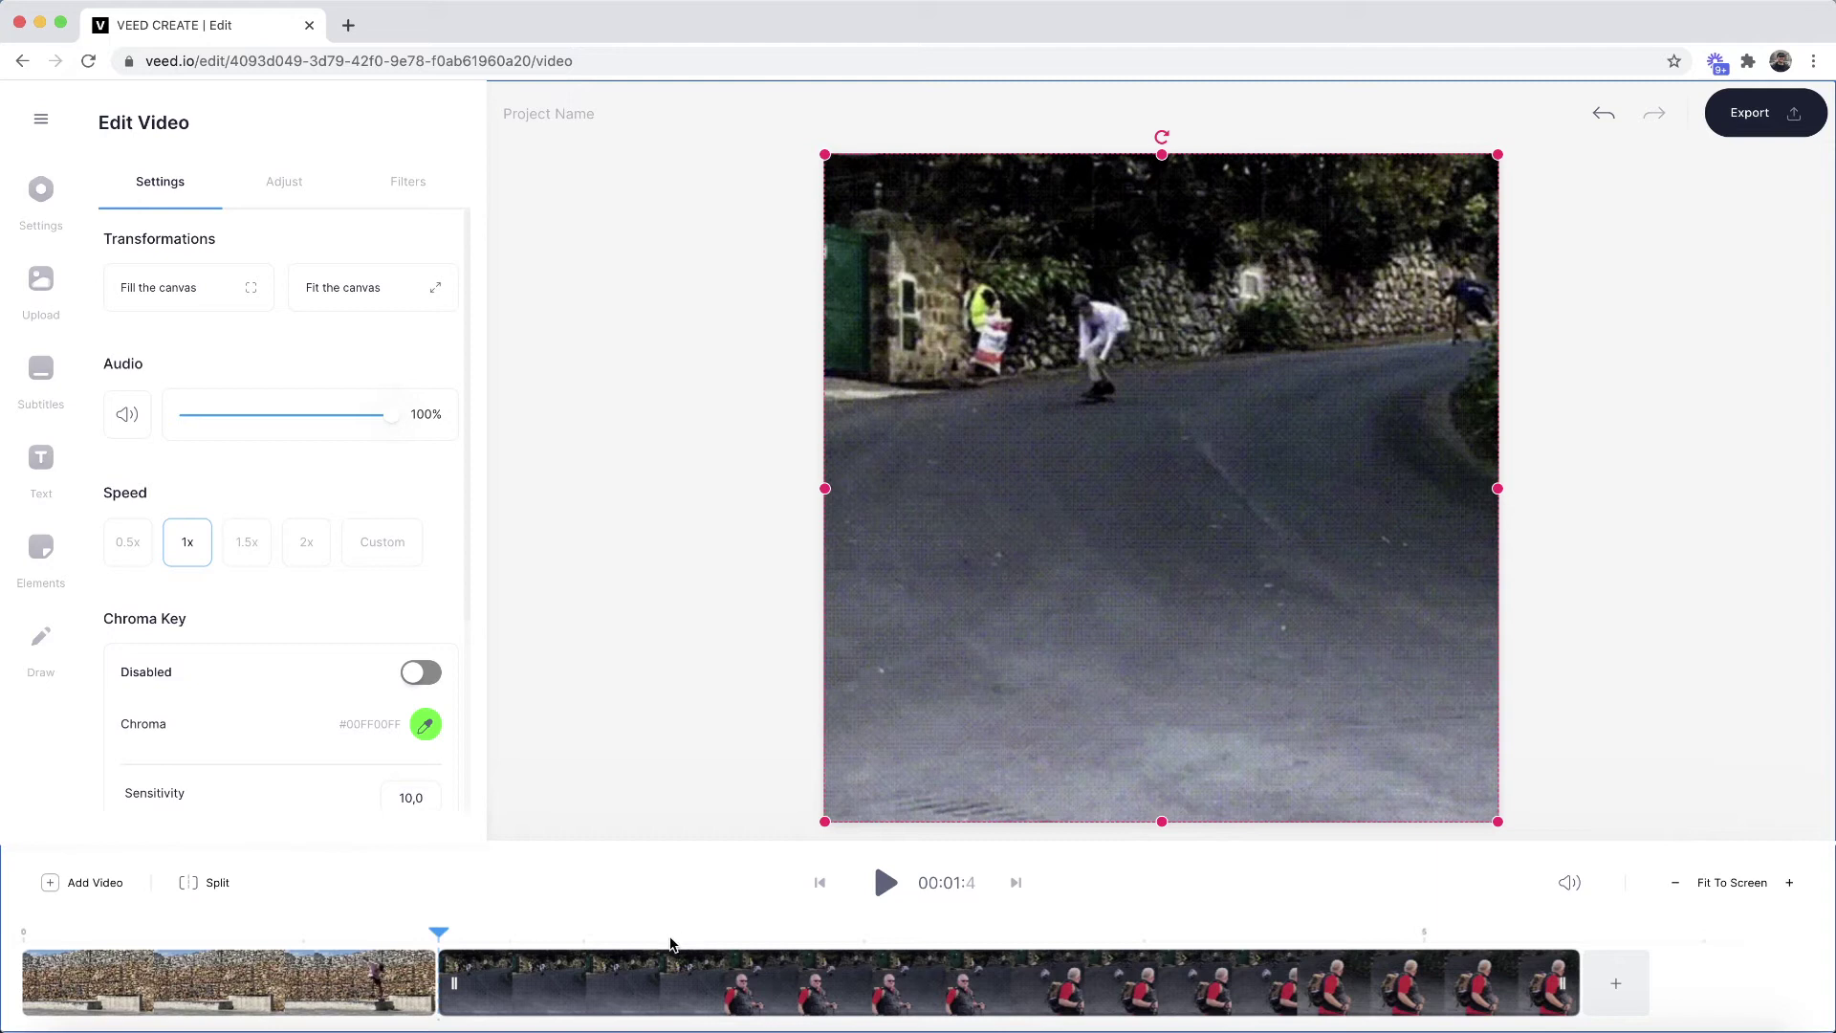
click(21, 932)
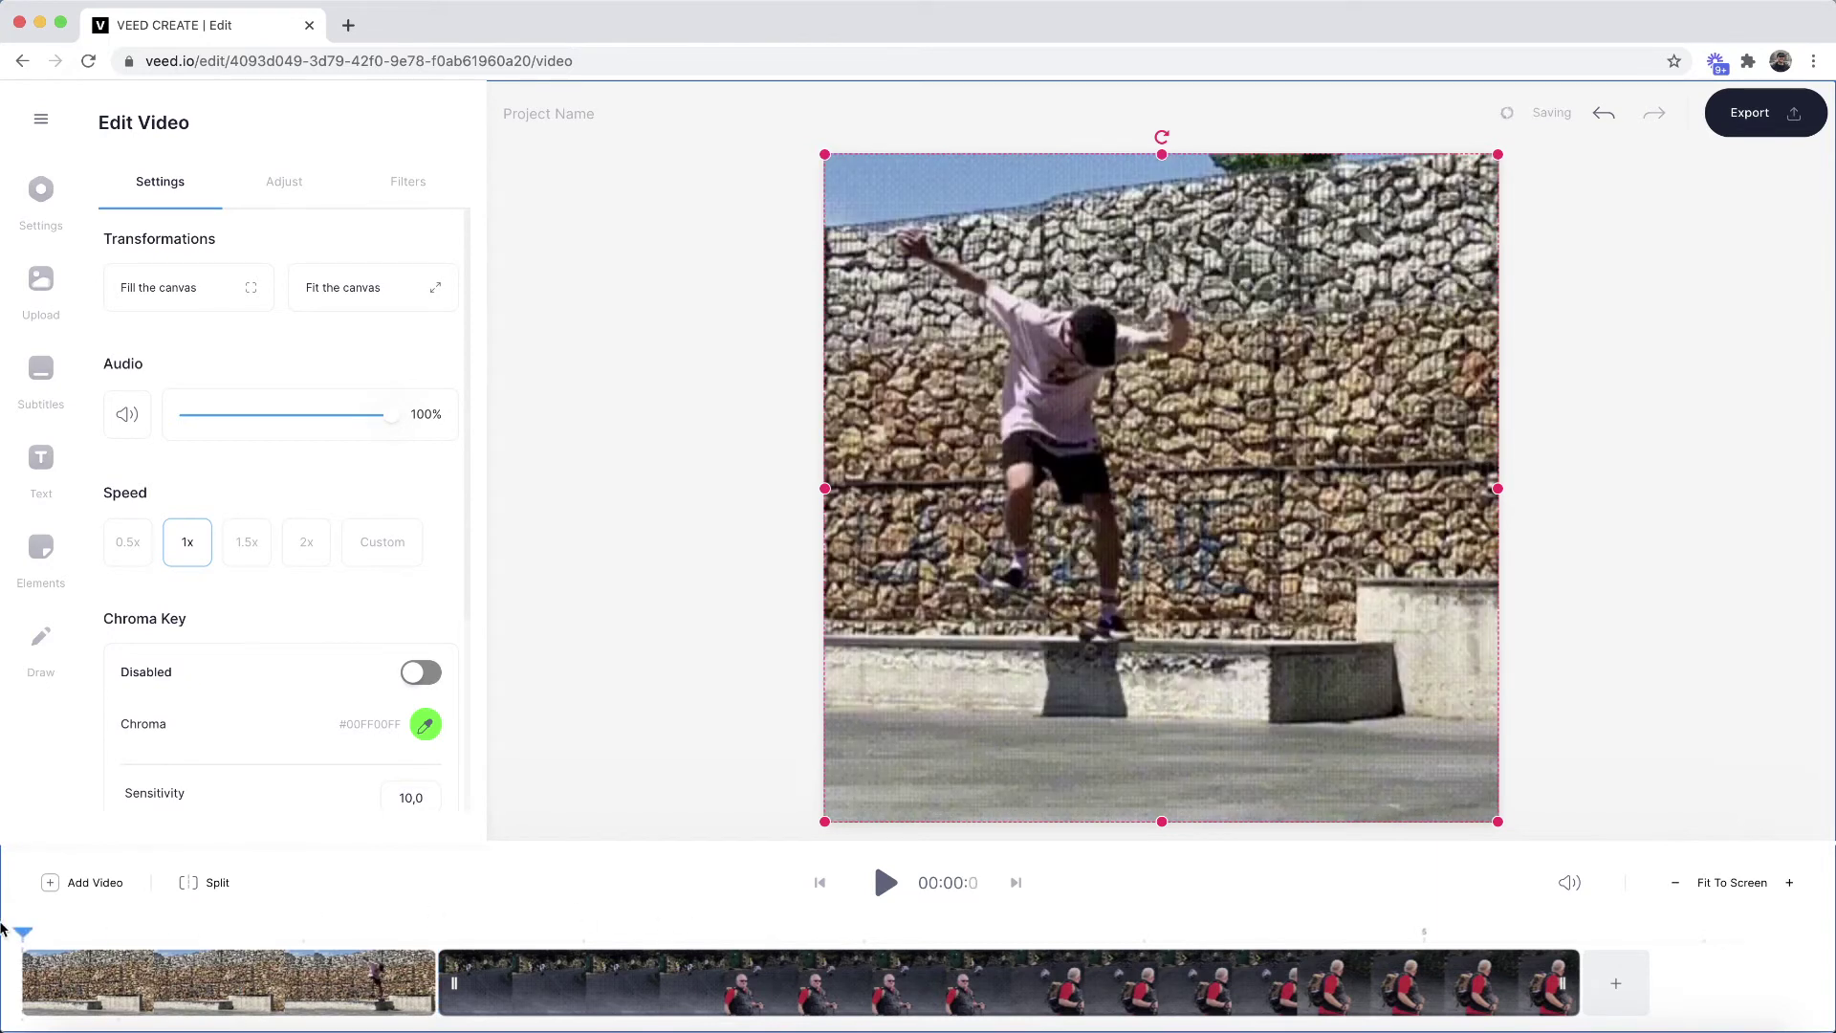
click(887, 881)
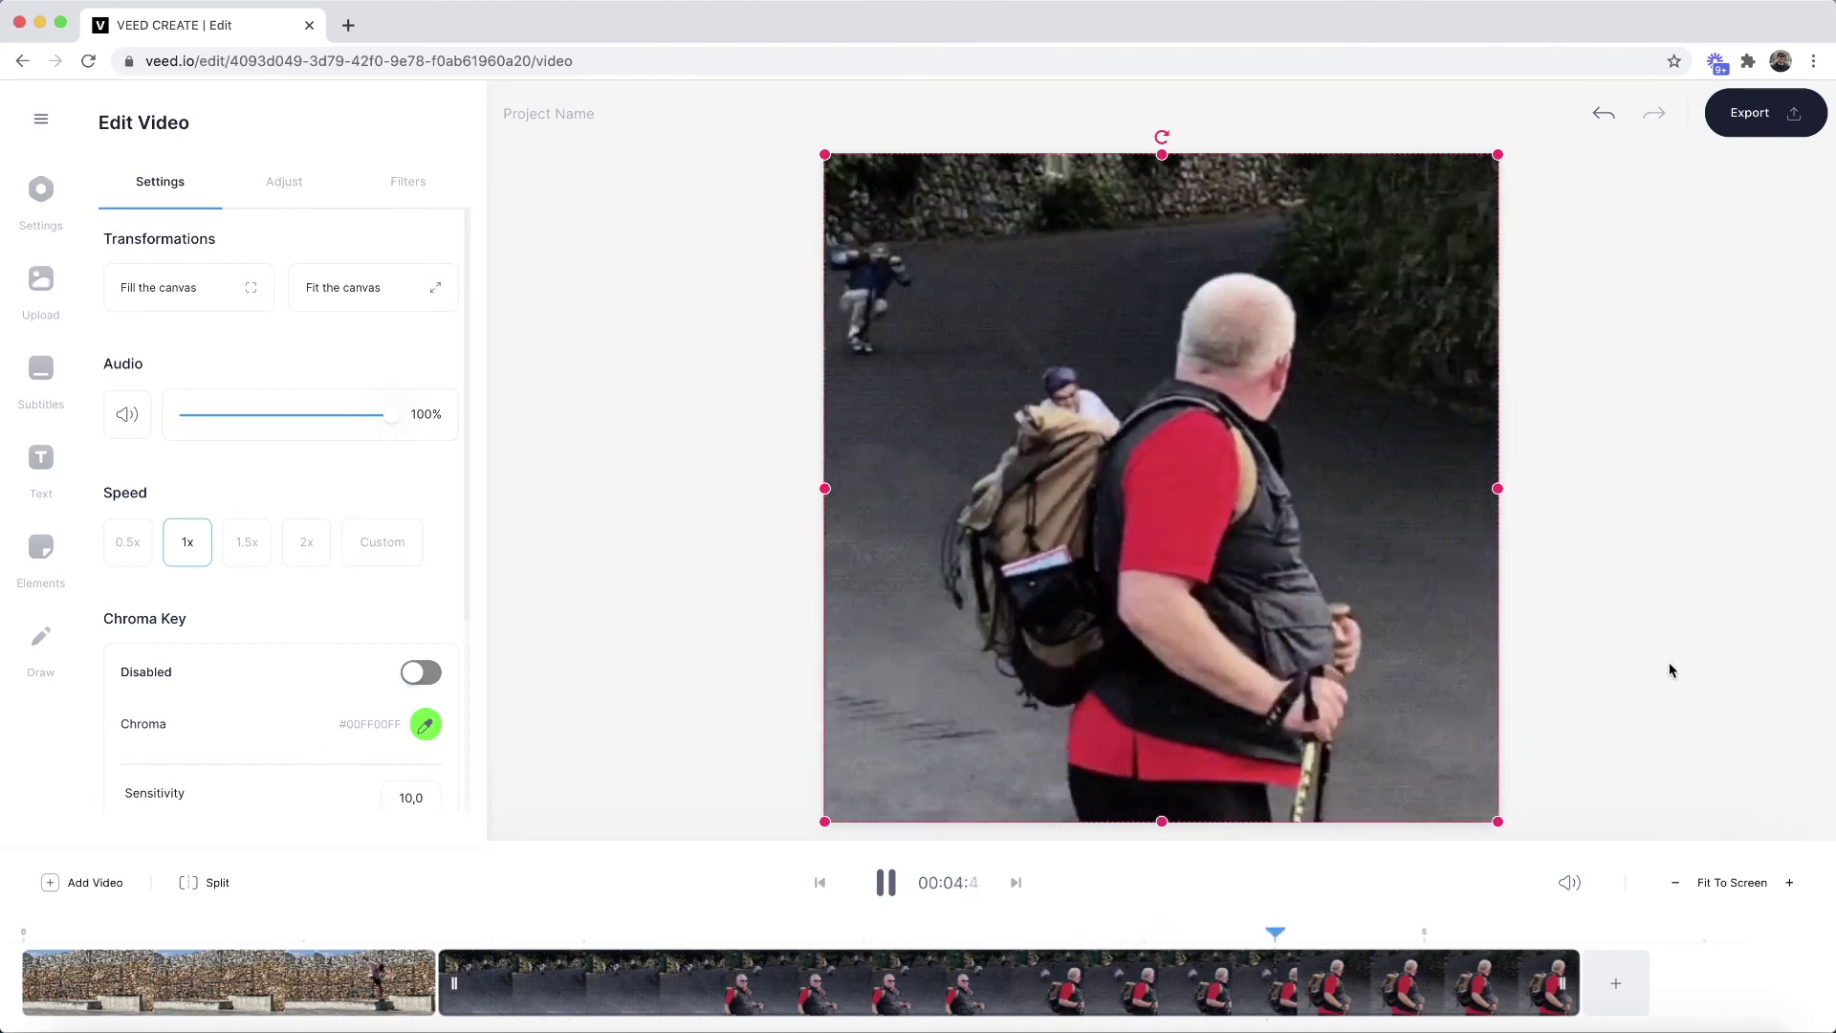
click(887, 881)
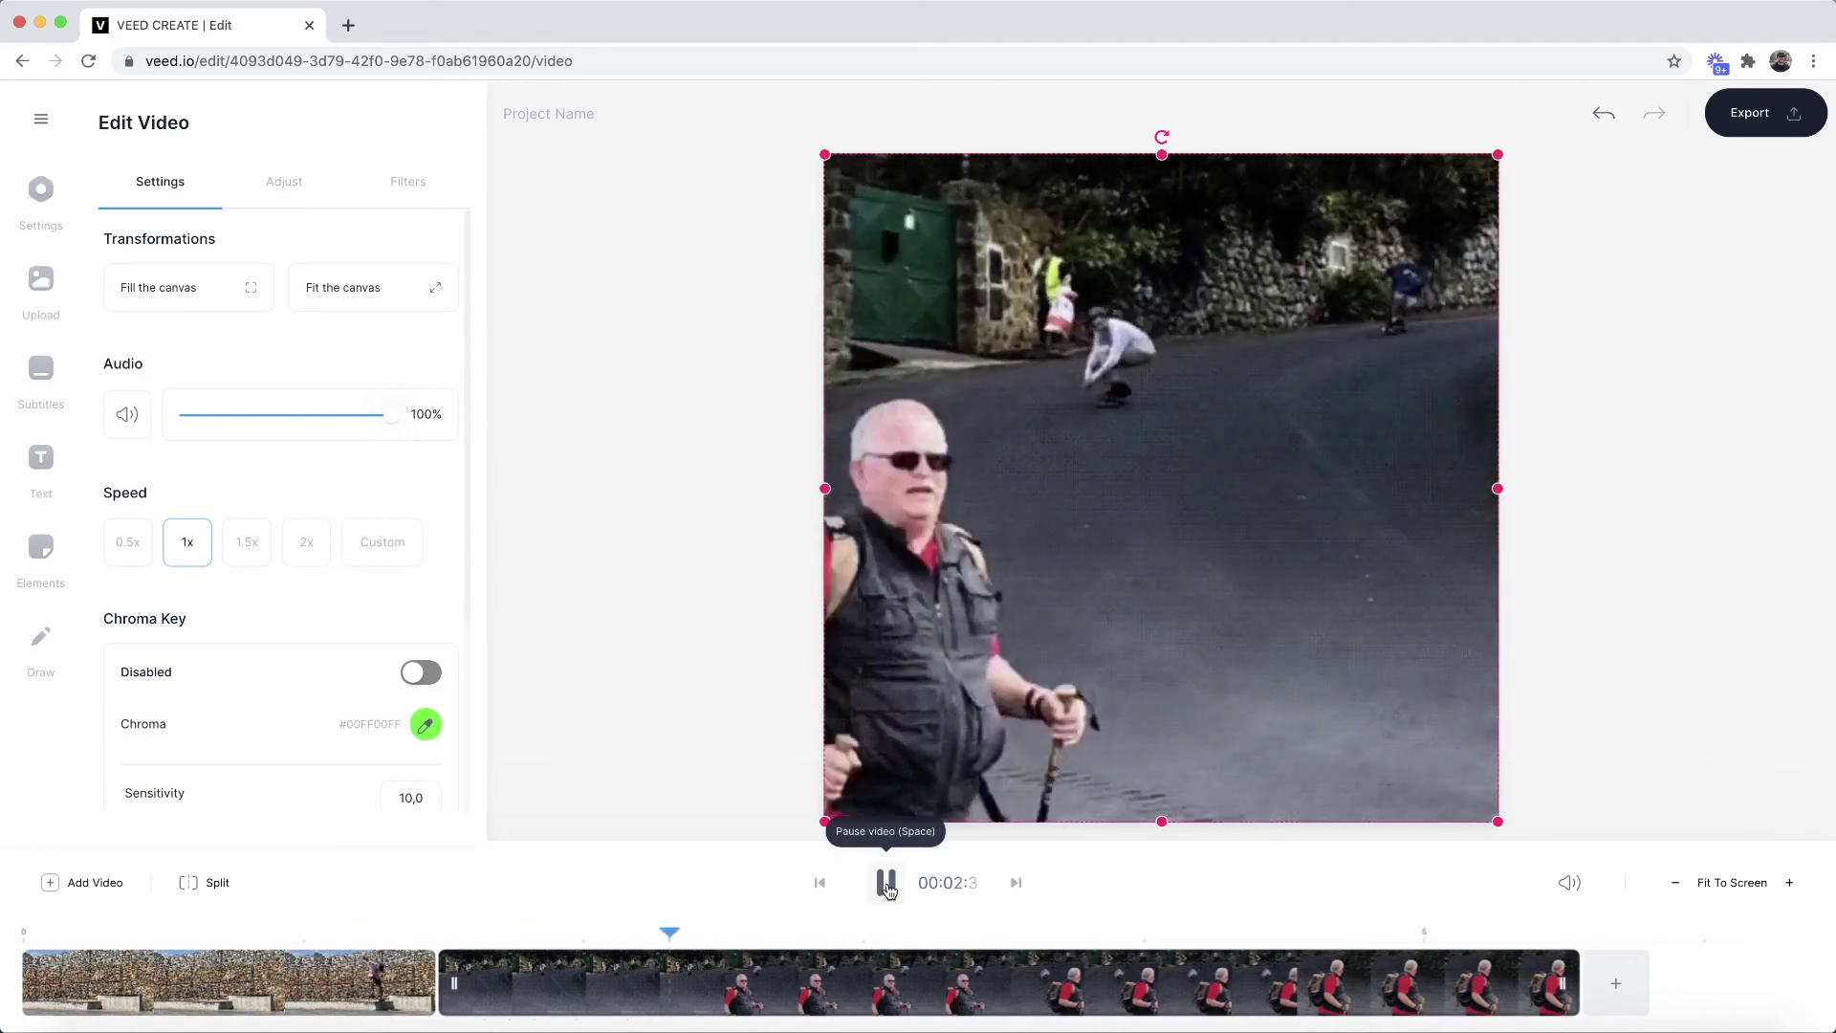
click(888, 885)
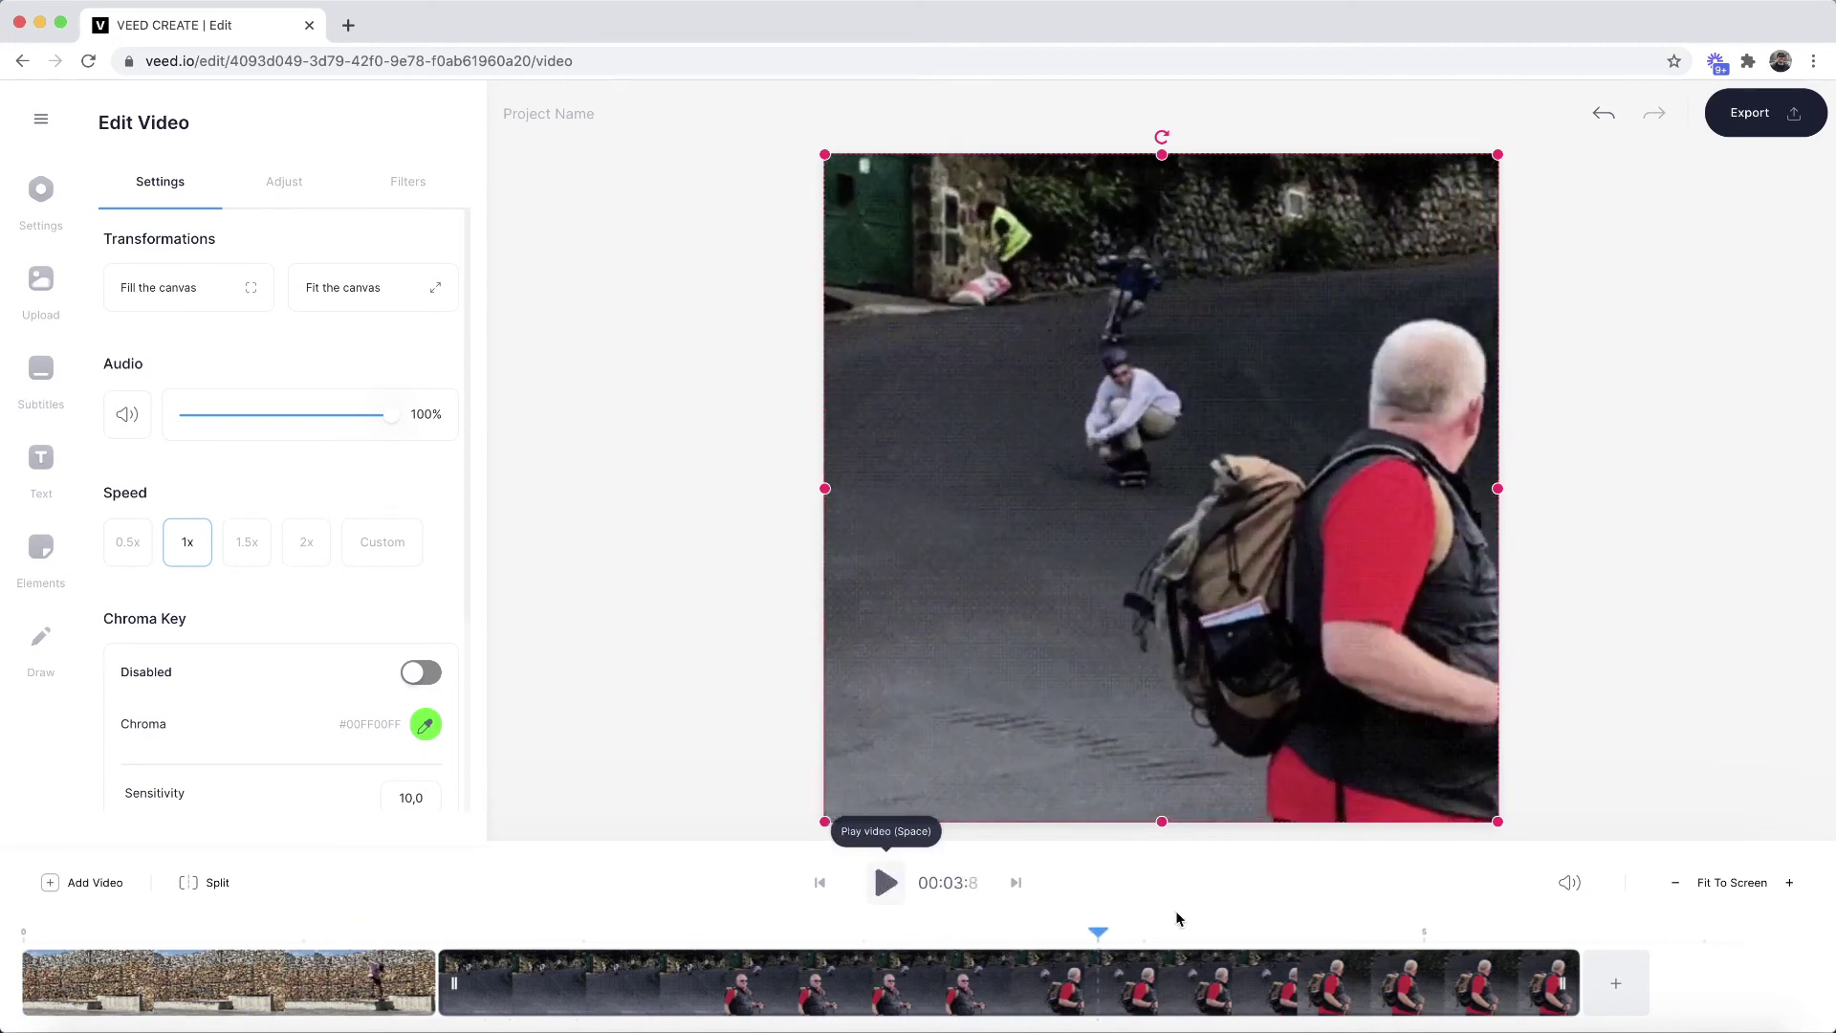
click(1573, 932)
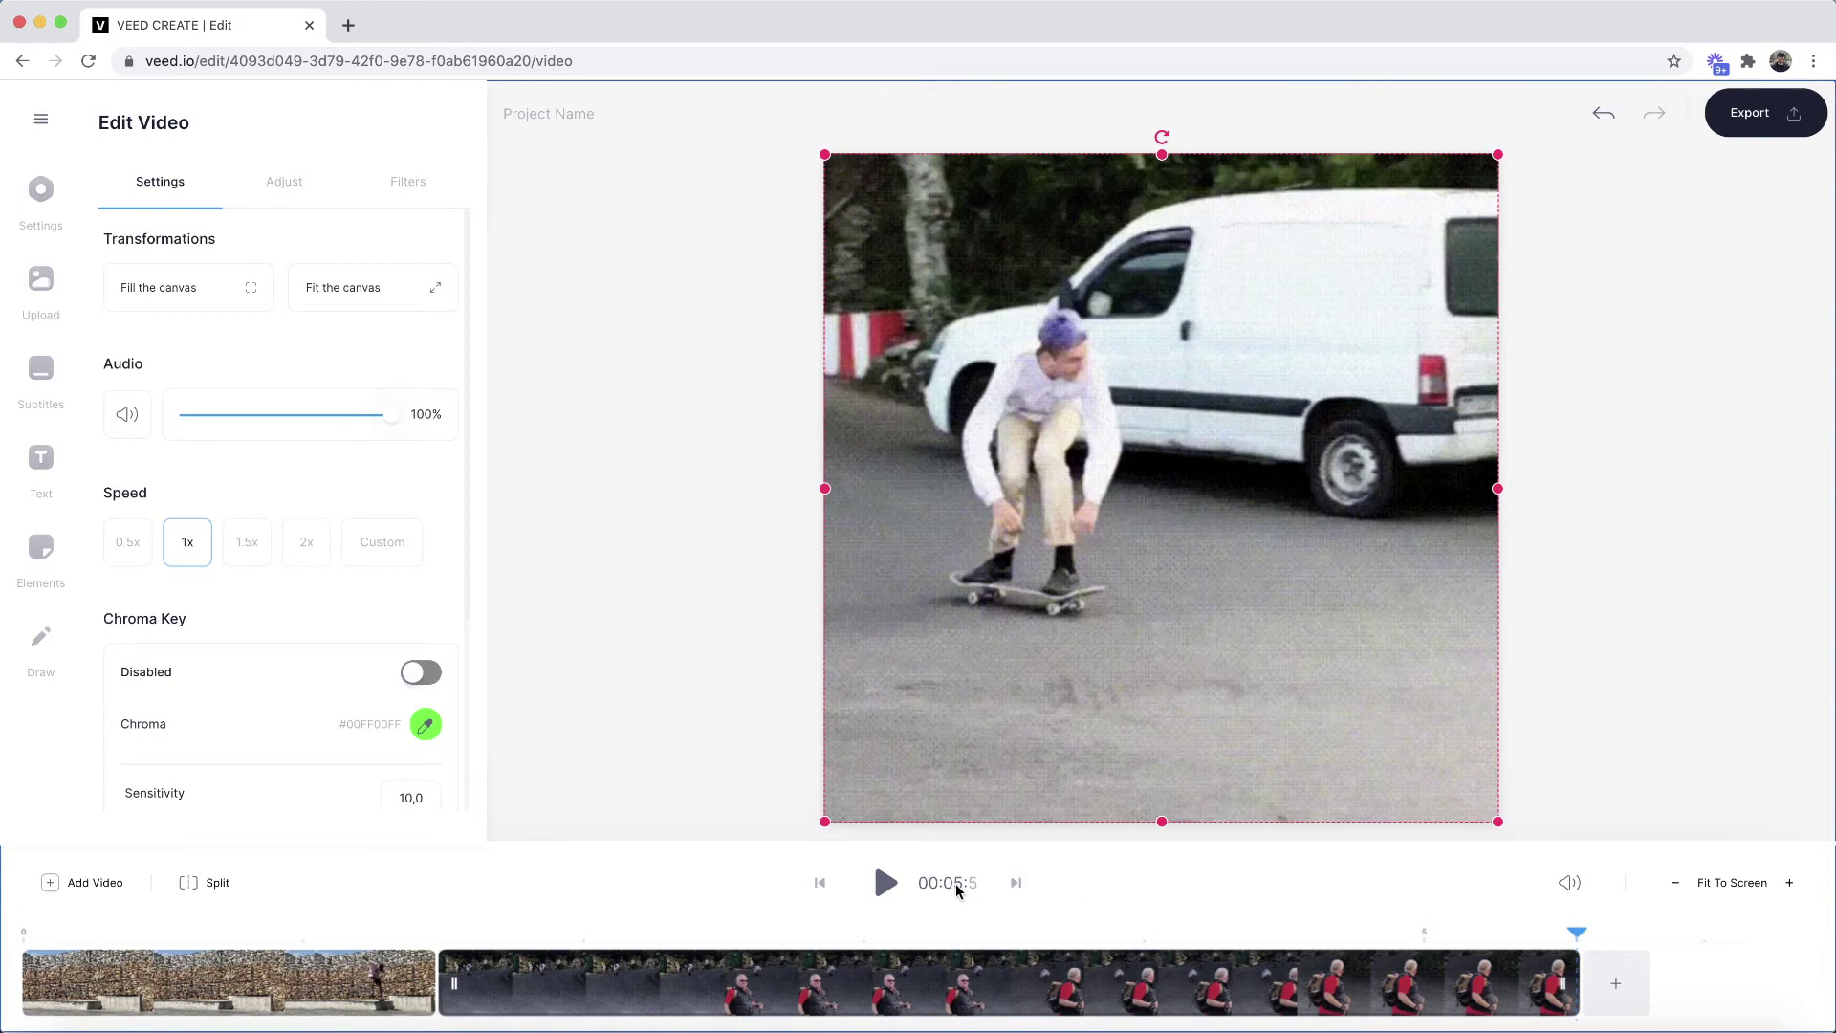
Set the project duration to the playhead time, shortening it from 00:06.1 to 00:05.5
click(41, 202)
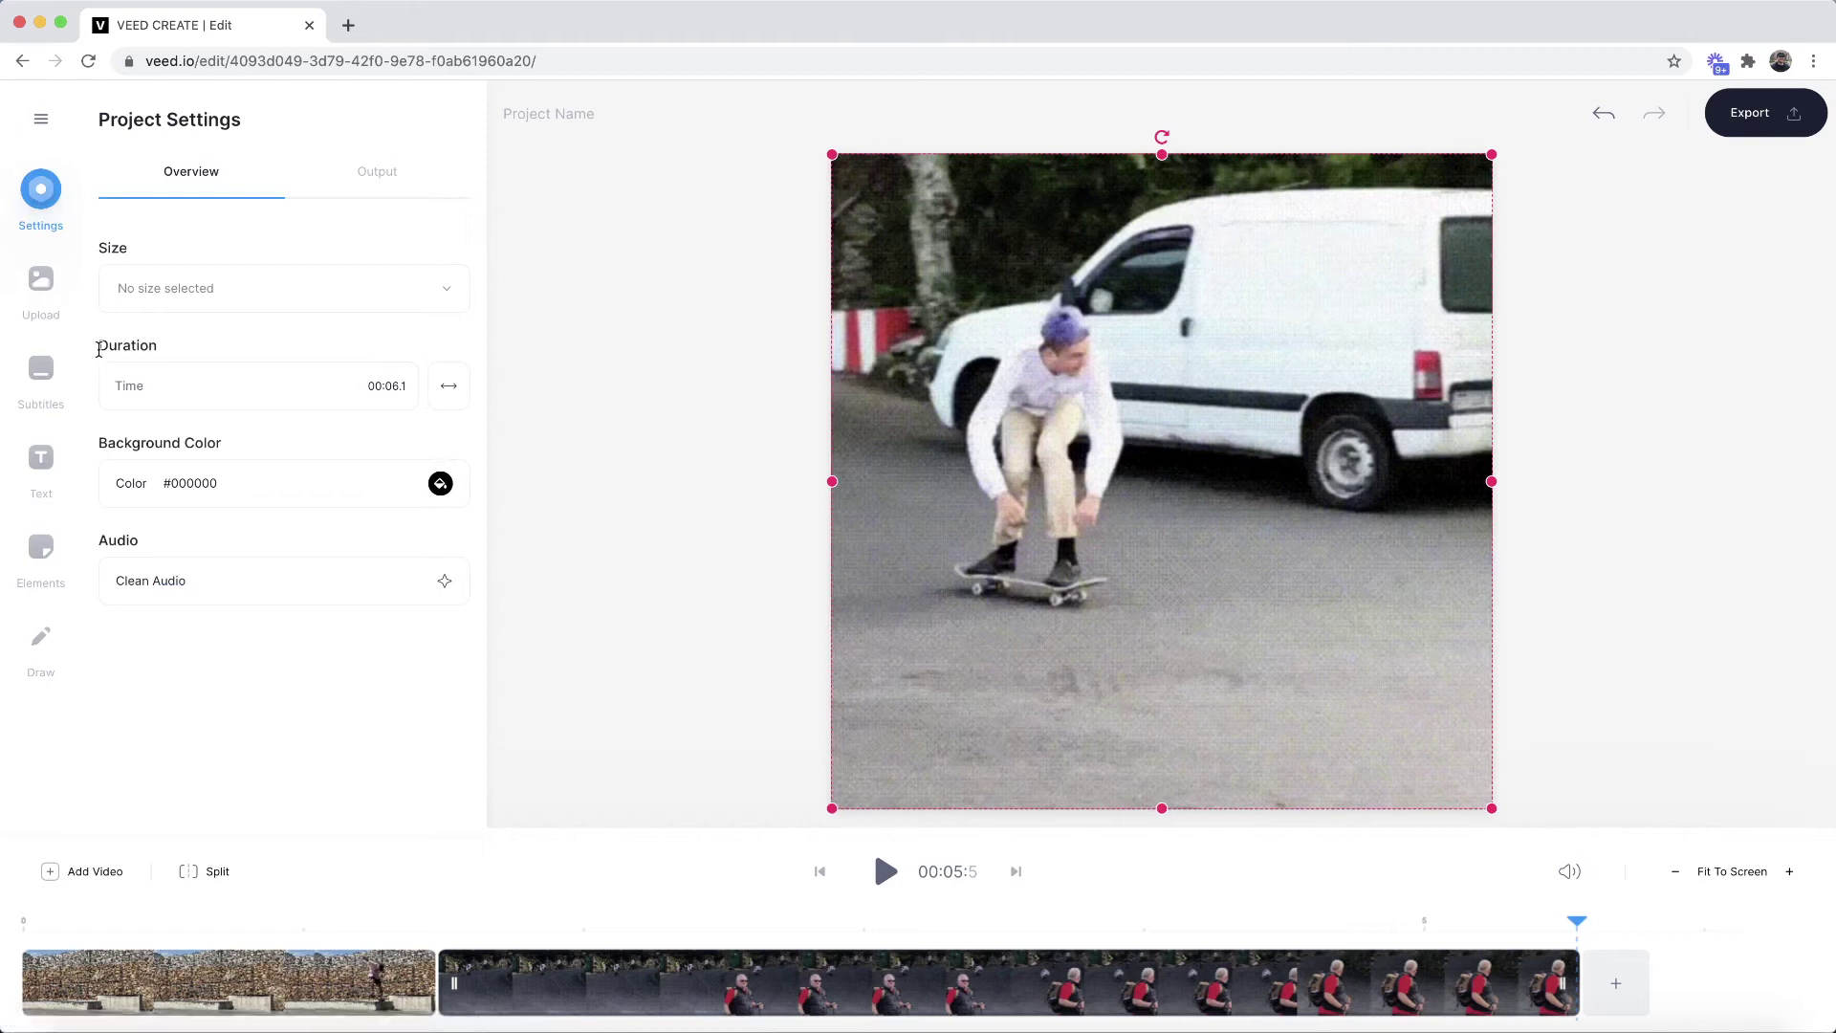
drag(98, 346, 129, 349)
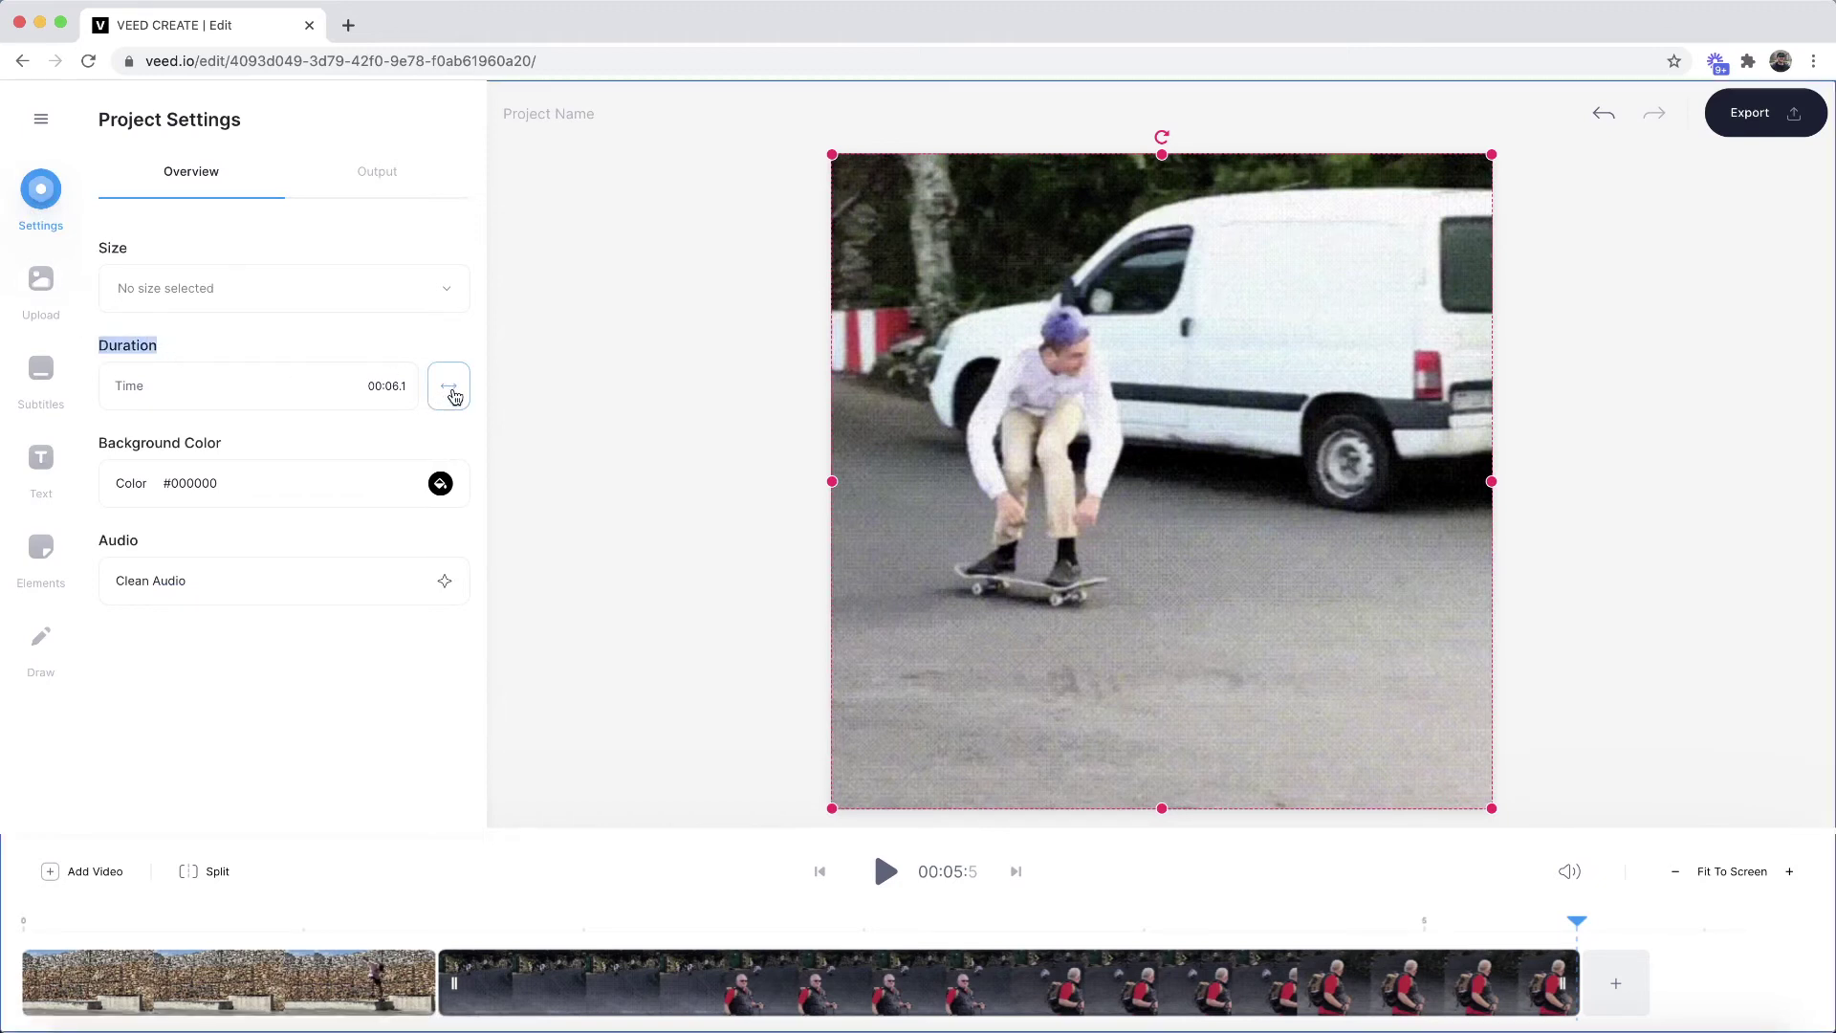
click(454, 394)
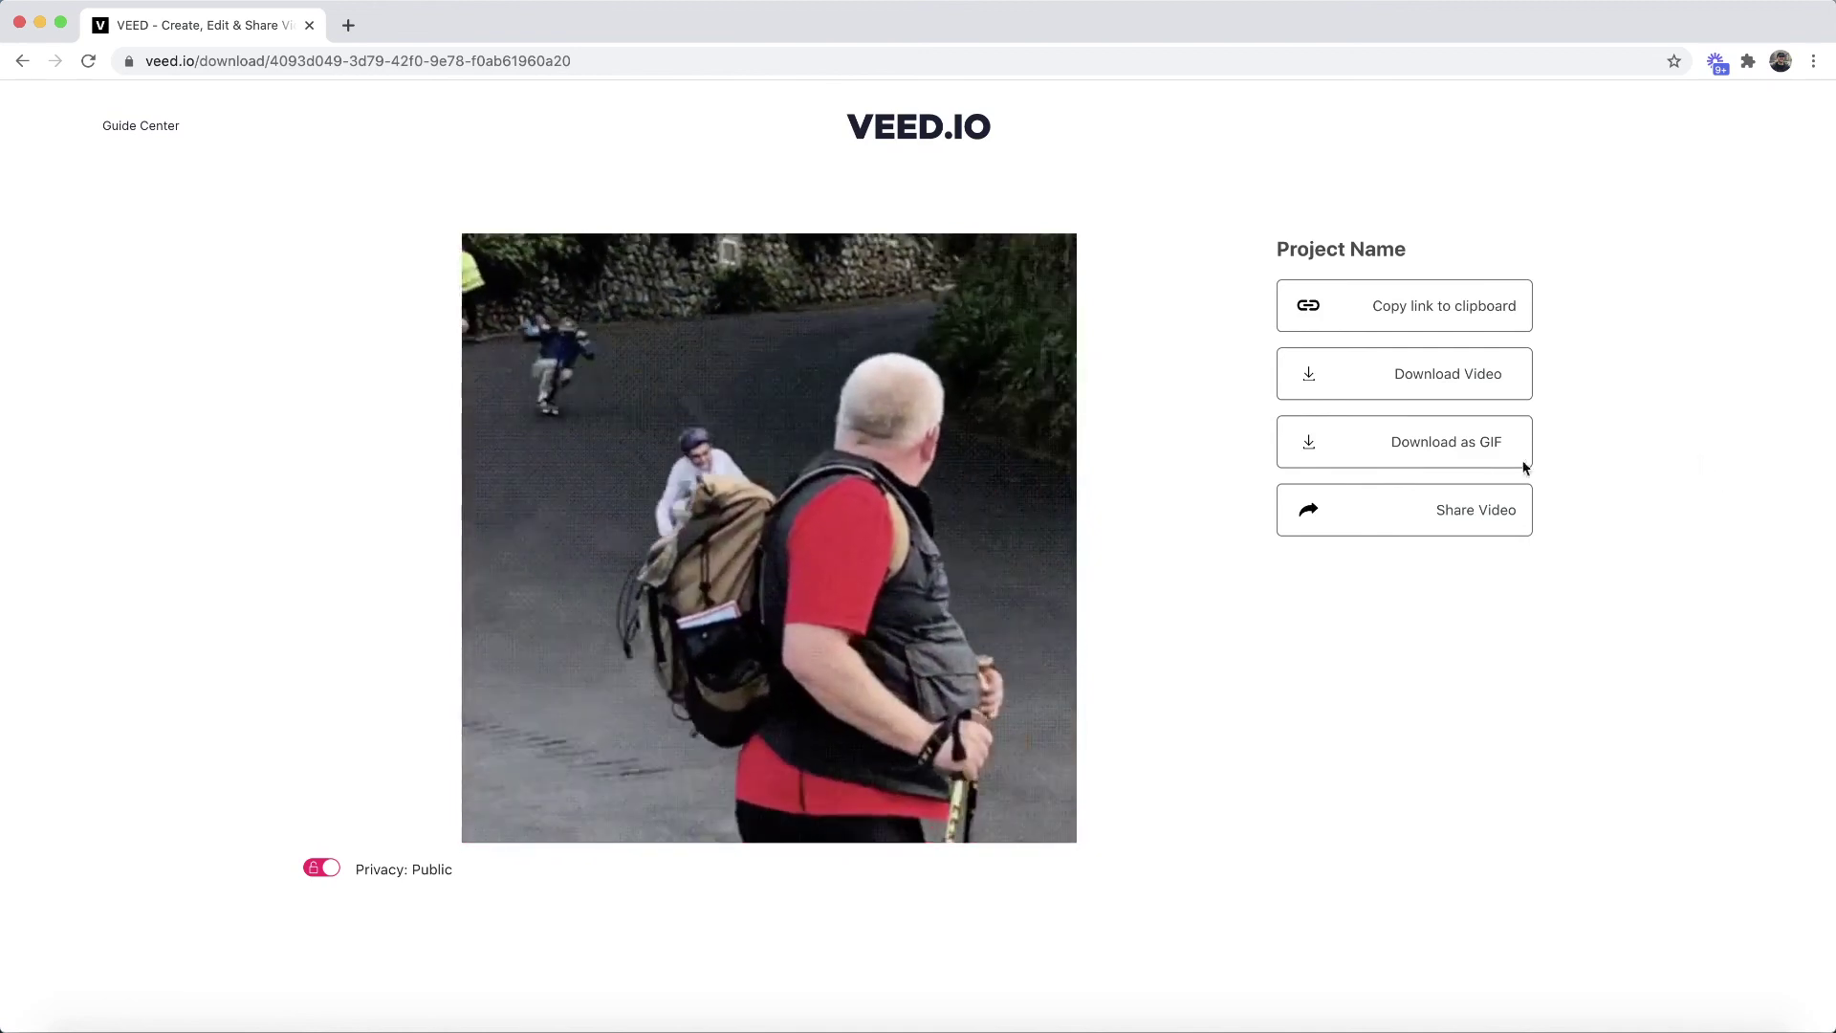
Download the exported video as a GIF
click(1377, 453)
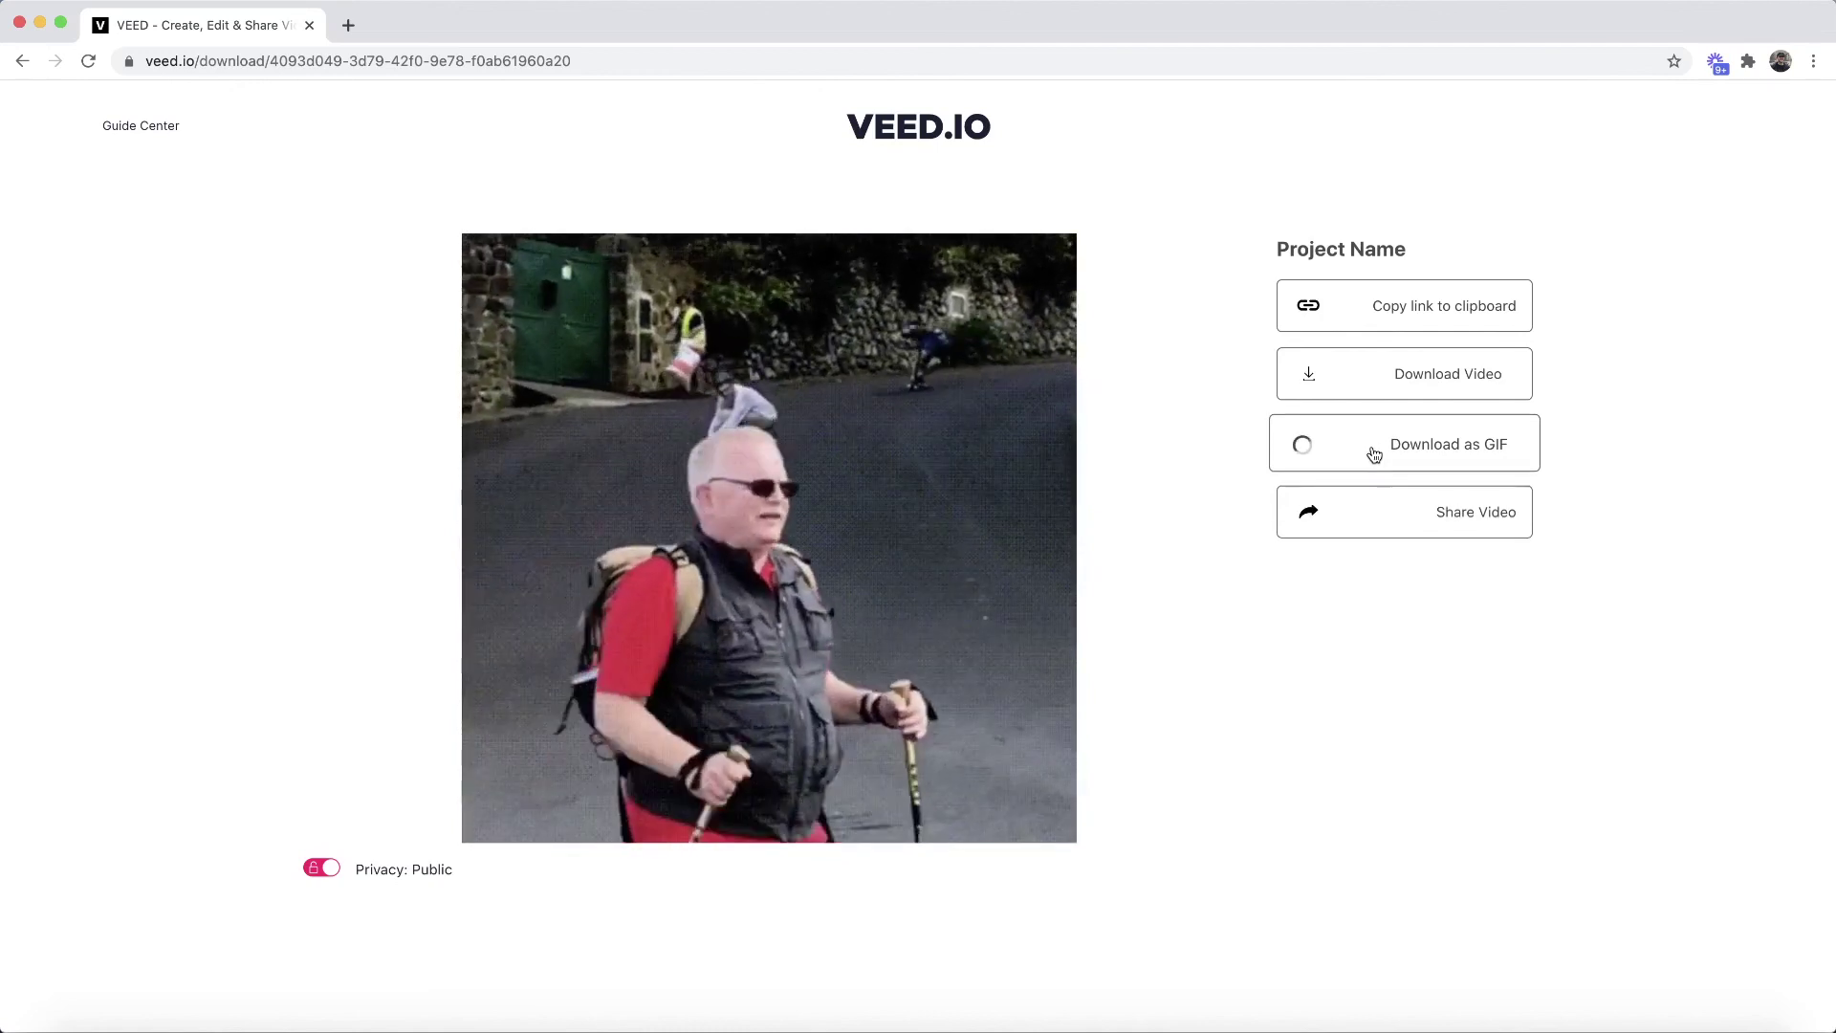